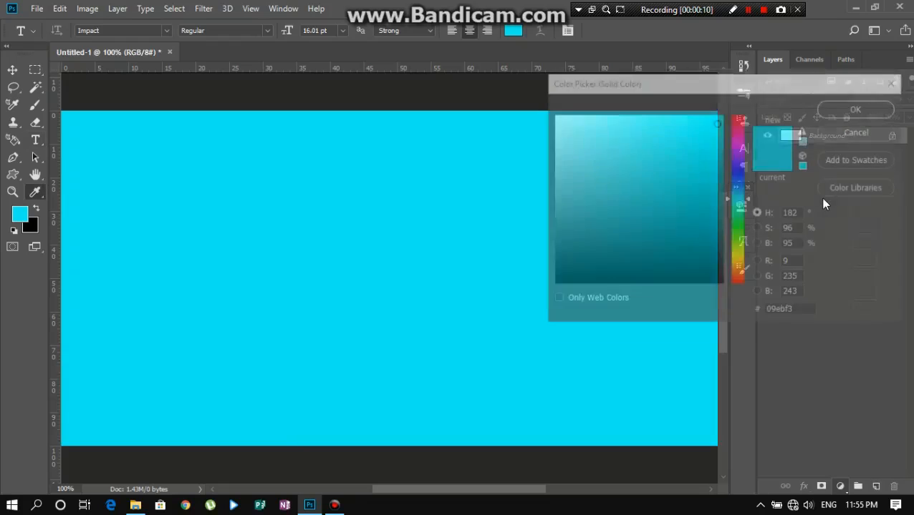
- Set the solid color fill layer to near-black #010101
click(562, 282)
click(550, 282)
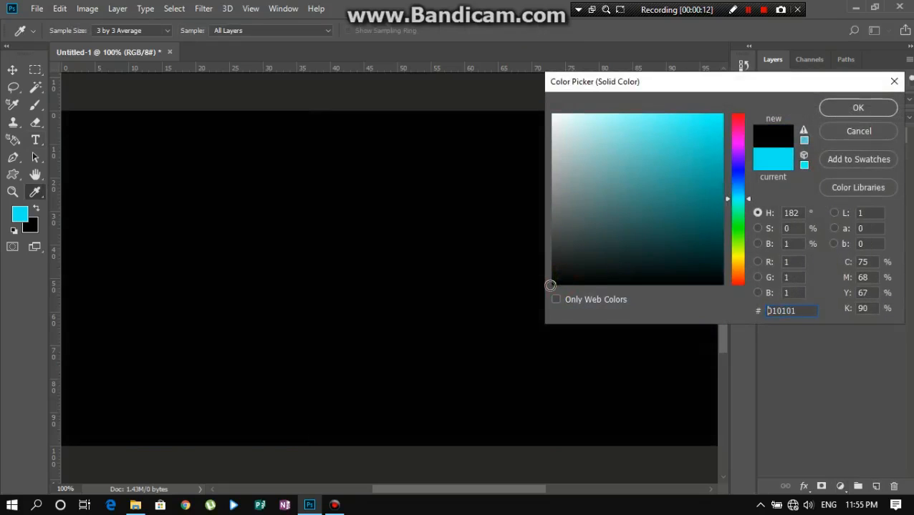
click(842, 107)
- Restore the default foreground and background colors and start a text layer in the upper middle of the canvas with the letter E
key(t)
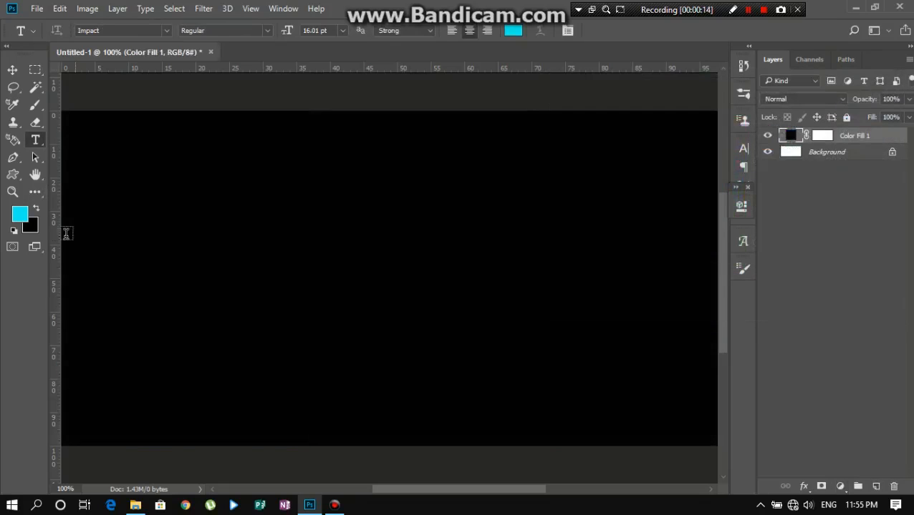
key(d)
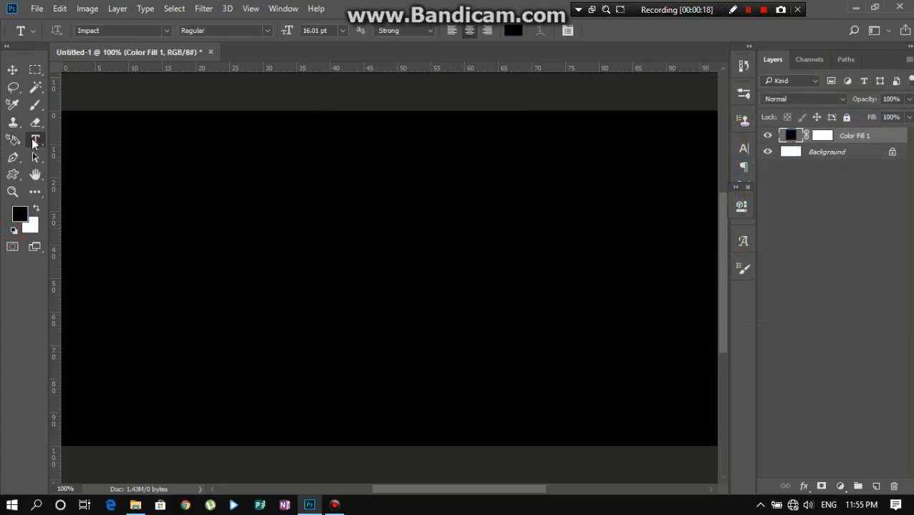
click(327, 243)
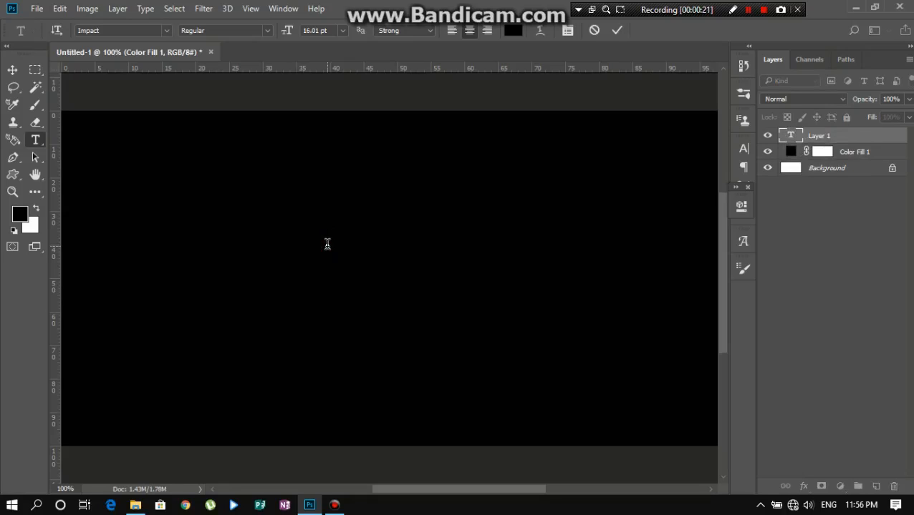
text(E)
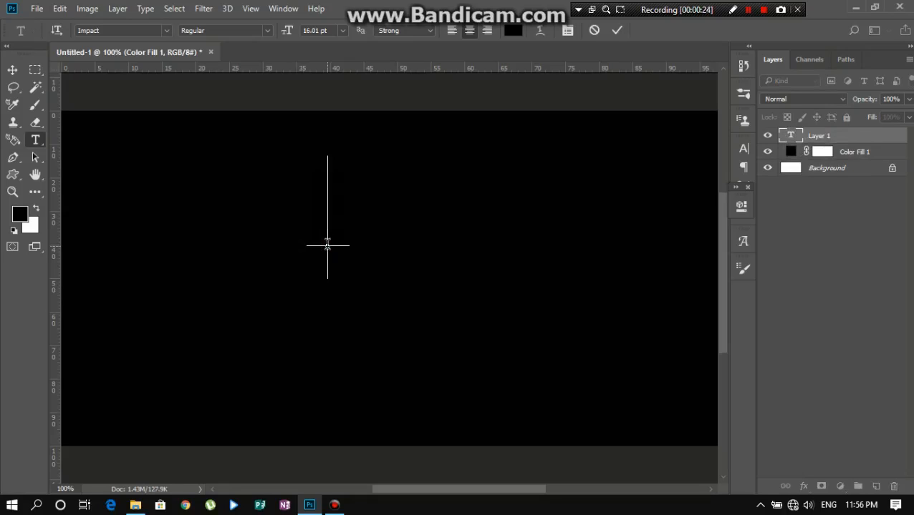
- Set the text color to bright cyan #00e5f9
click(512, 30)
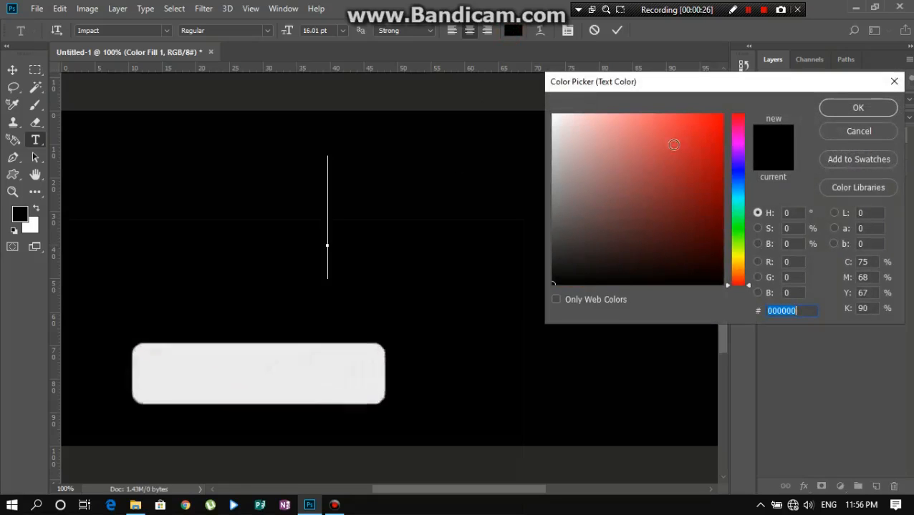
click(737, 197)
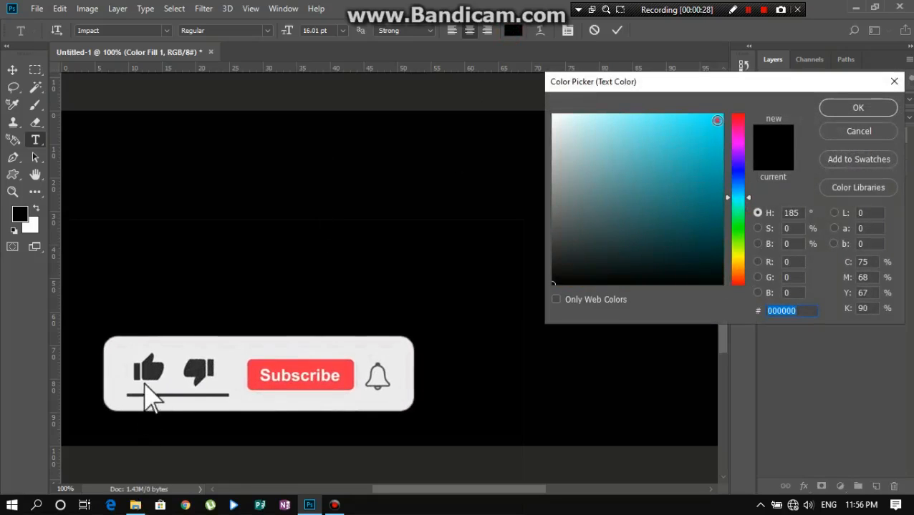
drag(717, 121, 719, 117)
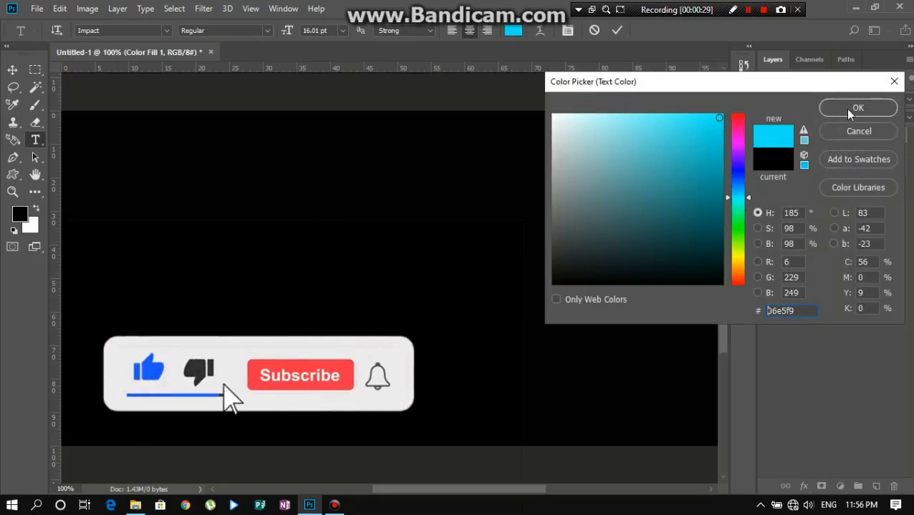
click(757, 229)
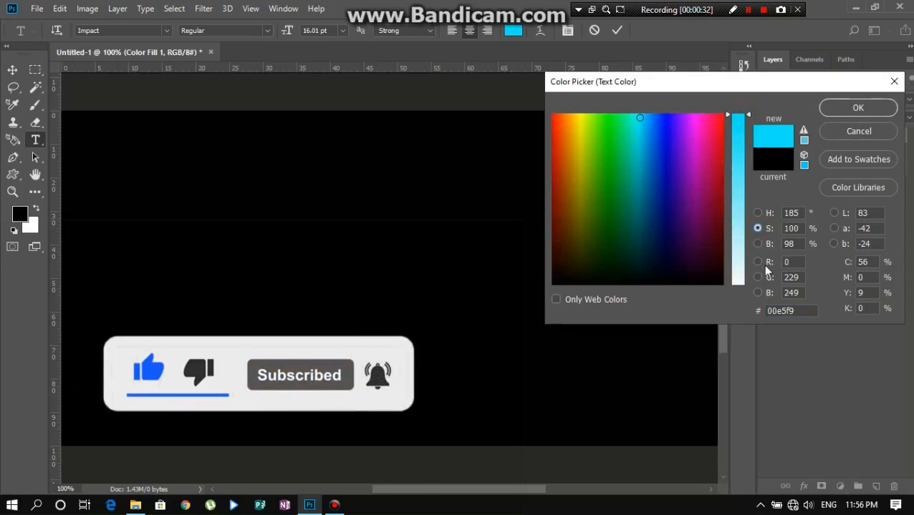
click(853, 107)
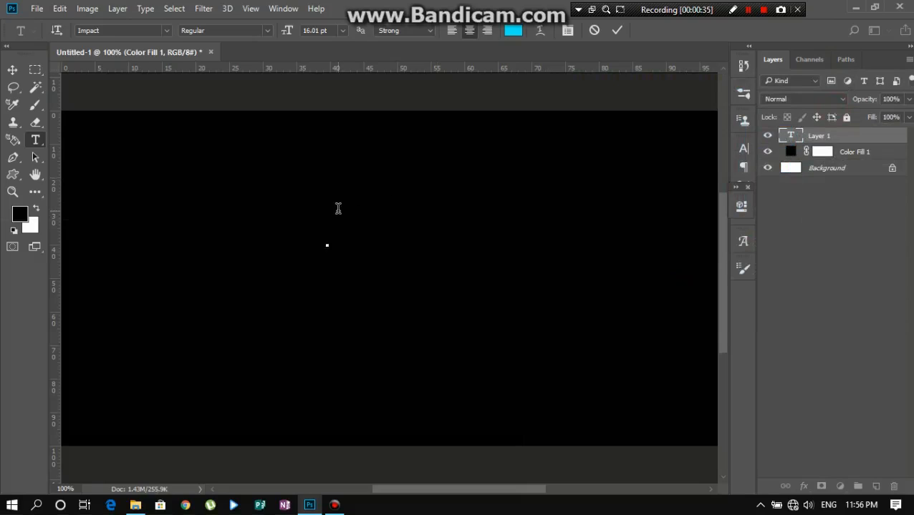
- Enter a capital E in the open text layer
text(e)
key(BackSpace)
text(E)
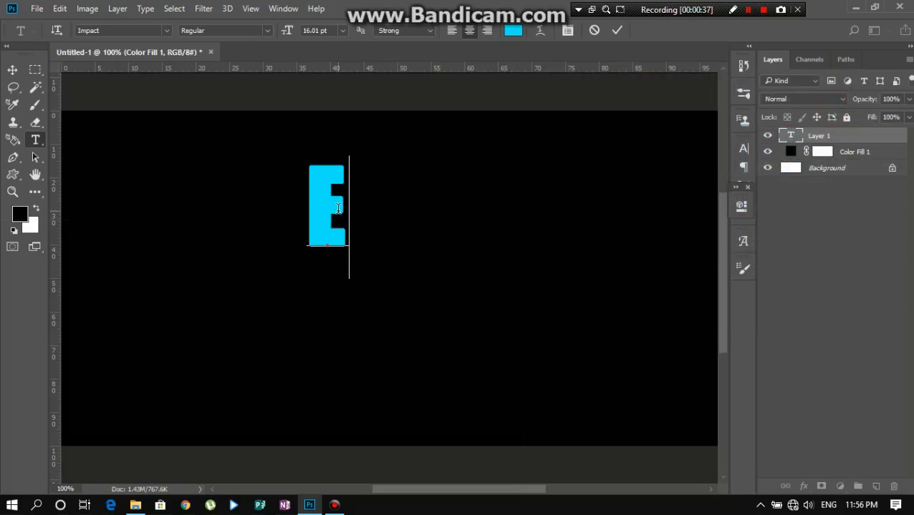
- Change the font of the letter E to Bebas Neue
double_click(337, 208)
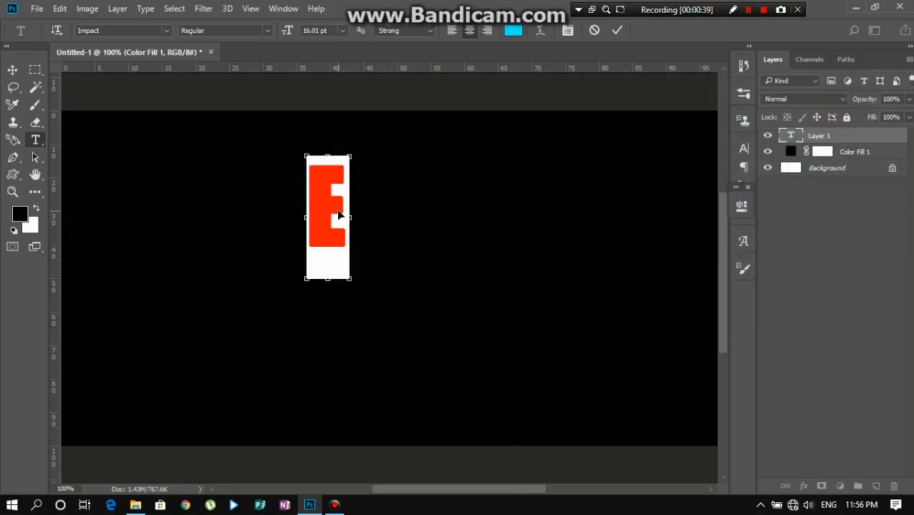
click(744, 150)
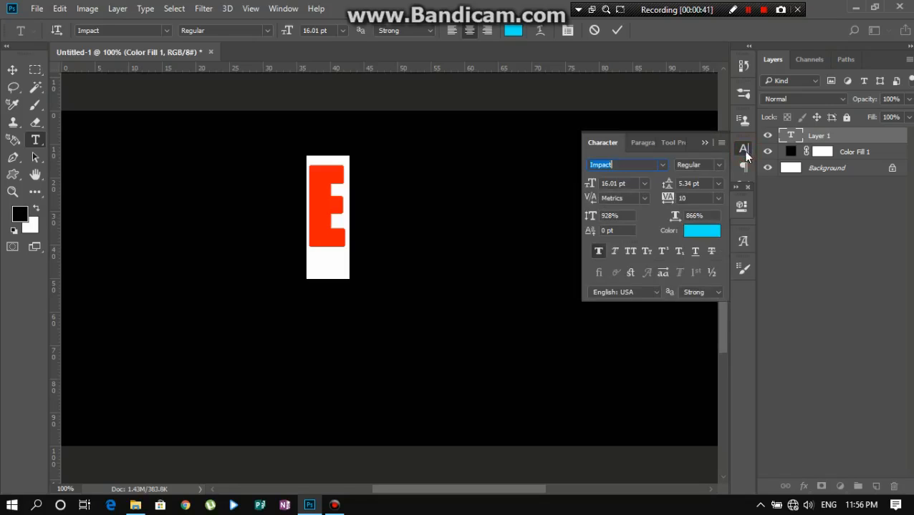
click(662, 165)
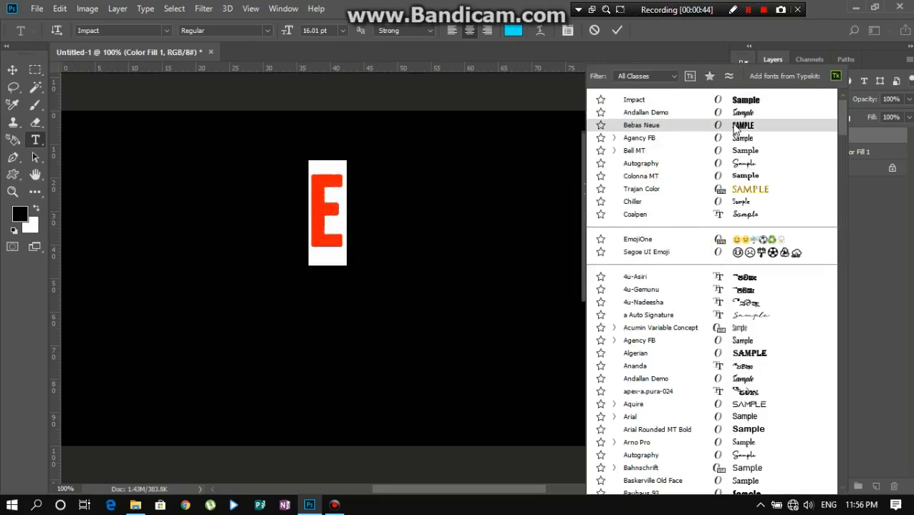
click(734, 126)
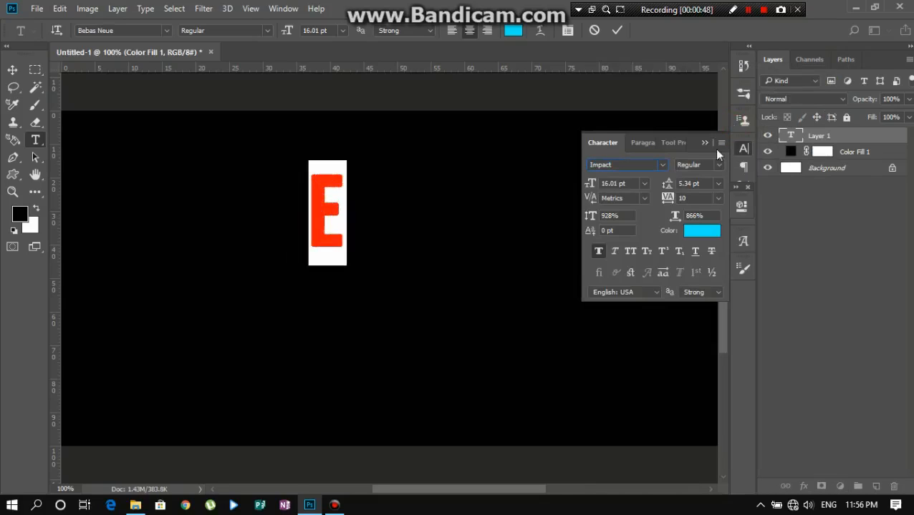
- Set the letter's tracking to 110, horizontal scale to 956% and vertical scale to 934%, and commit the text
drag(665, 198, 730, 215)
click(587, 206)
mouse_move(592, 216)
mouse_down()
mouse_move(607, 216)
mouse_move(597, 217)
mouse_up()
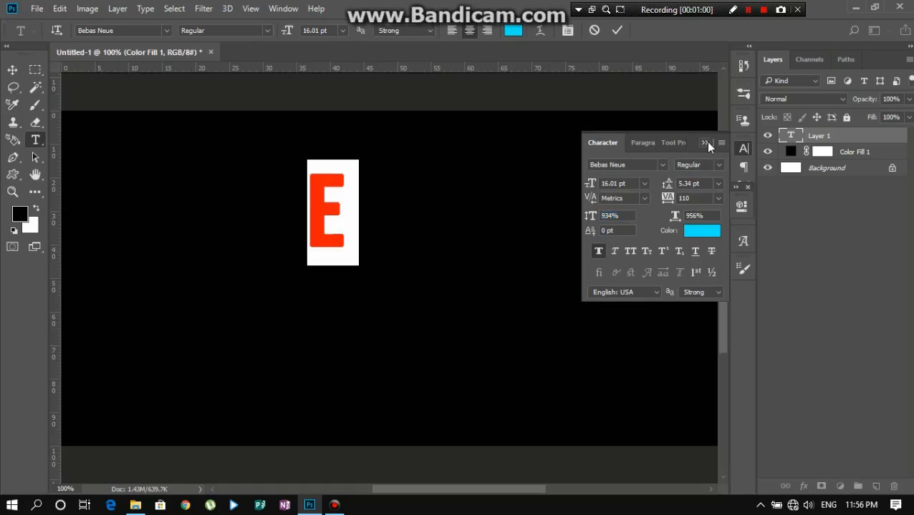
click(705, 142)
click(618, 30)
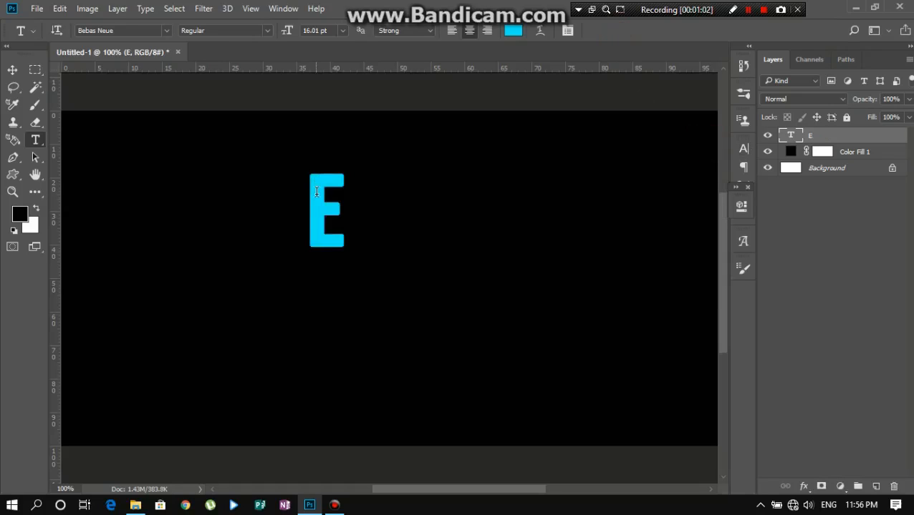
- Duplicate the E text layer five times
click(12, 69)
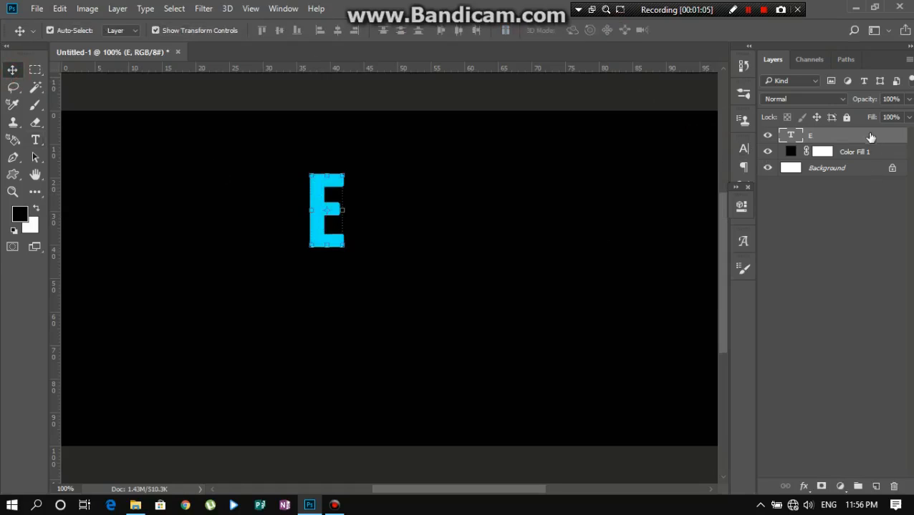
right_click(865, 137)
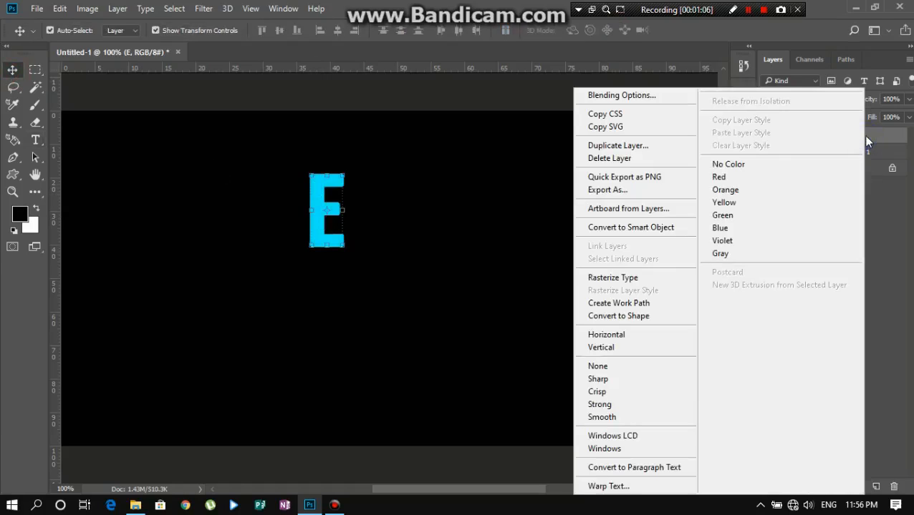
click(623, 150)
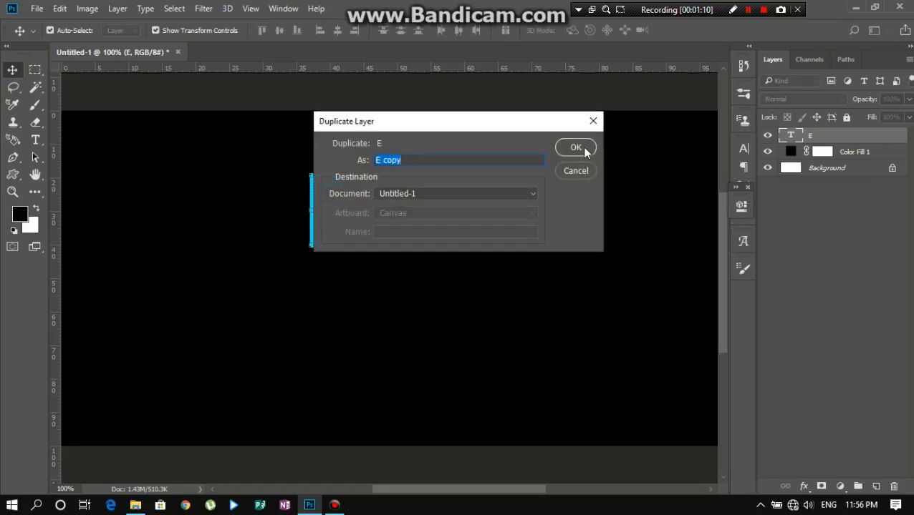
click(576, 147)
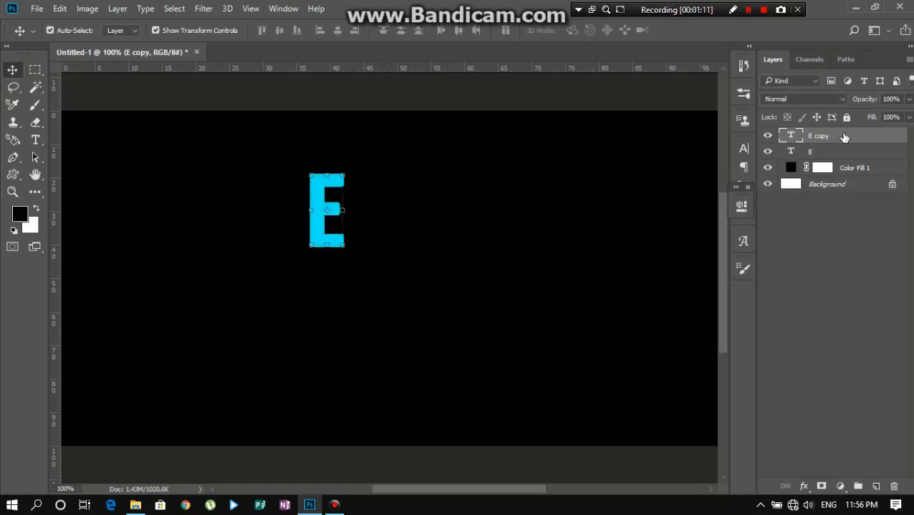
key(ctrl+j)
key(ctrl+j)
key(ctrl+j)
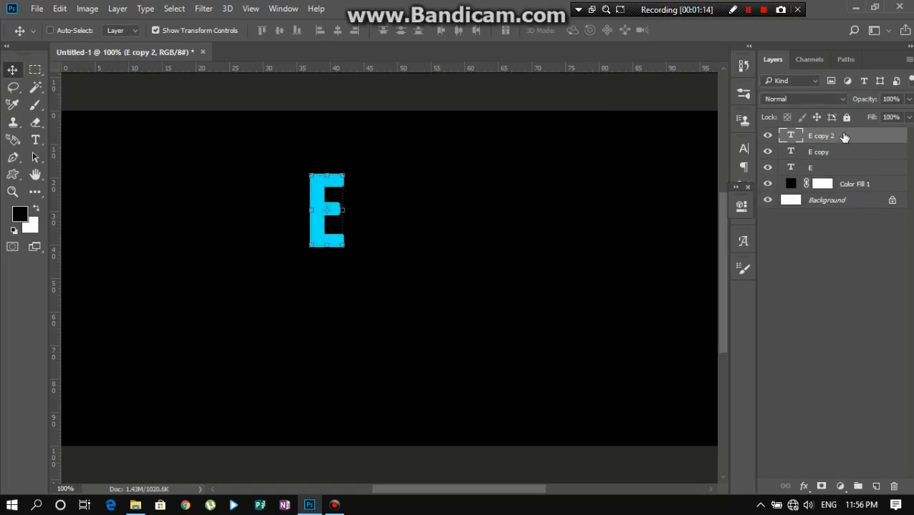
key(ctrl+j)
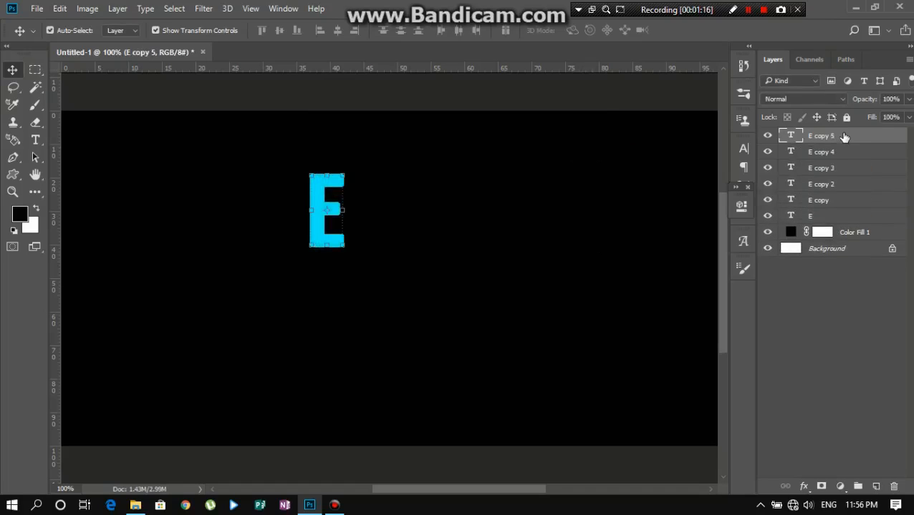
- Move the E copy layer about 5.8% horizontally so it stands just right of the original letter
click(822, 216)
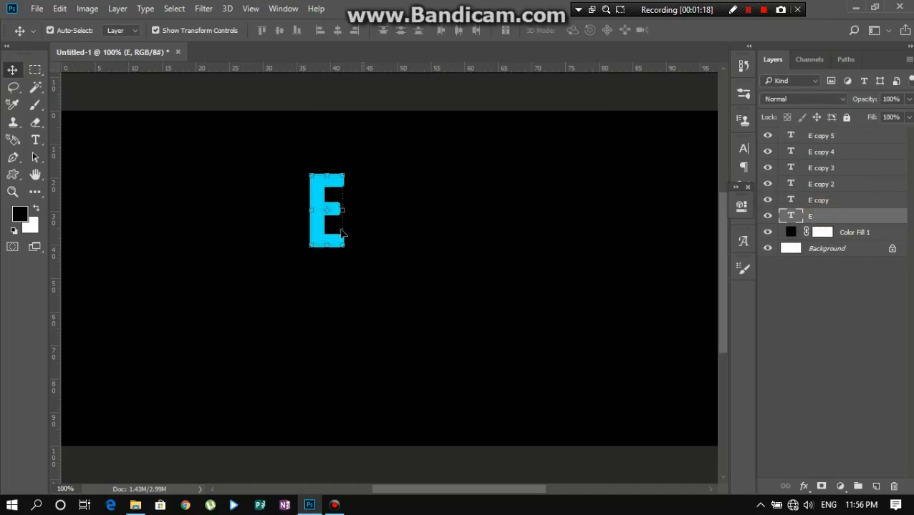
click(829, 201)
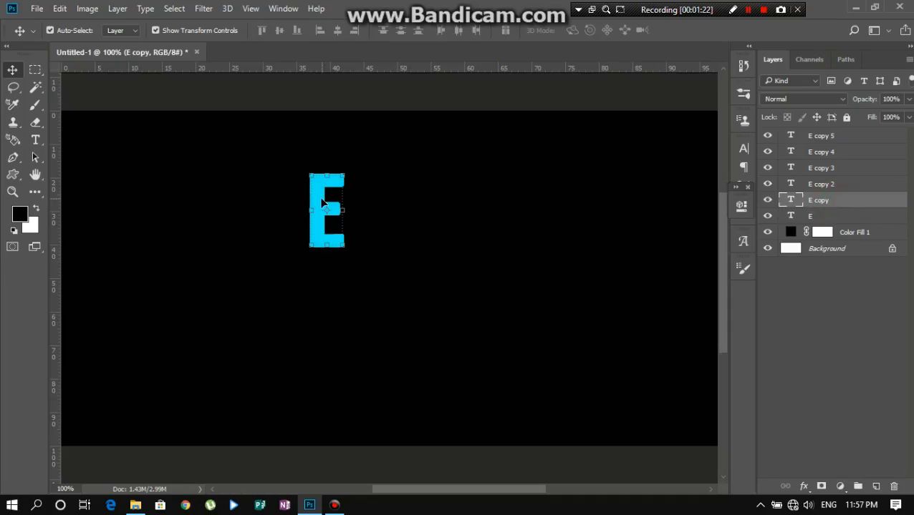
drag(322, 199, 361, 205)
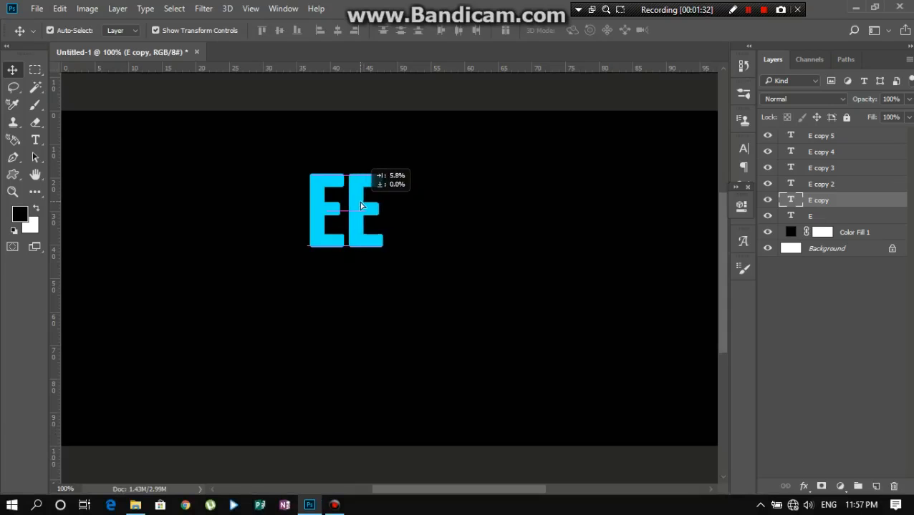
- Move E copy 2 and E copy 3 into the same row as the third and fourth letters
ctrl+click(837, 136)
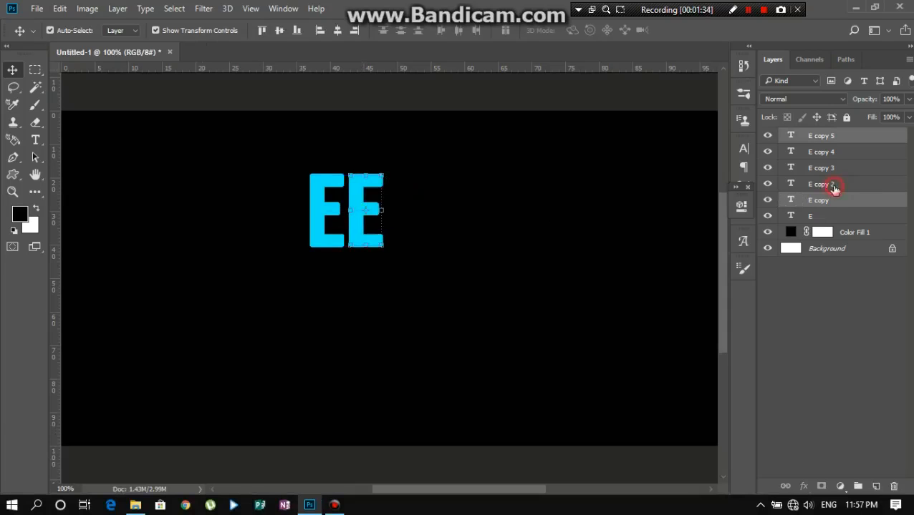
click(833, 186)
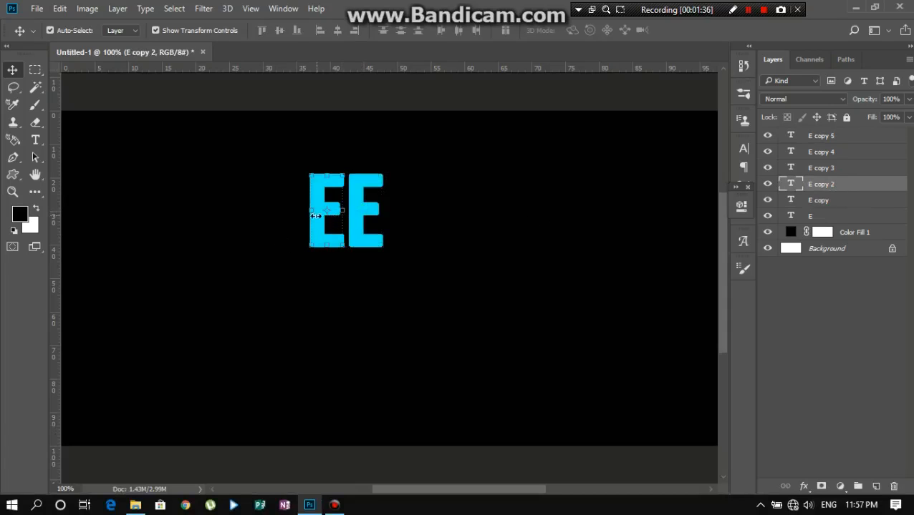
drag(319, 224, 396, 224)
ctrl+click(824, 152)
click(823, 168)
drag(318, 222, 437, 224)
- Place E copy 4 and E copy 5 at the end of the row as the fifth and sixth letters
click(822, 152)
click(814, 136)
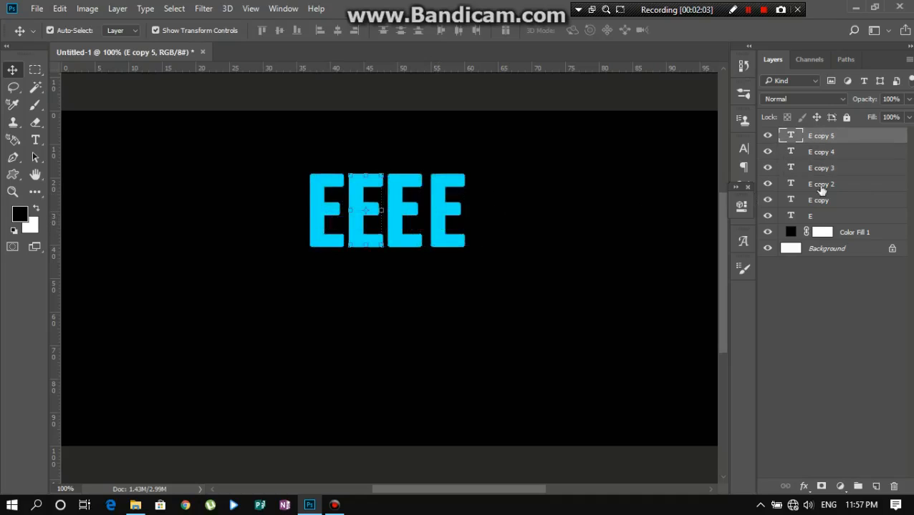
click(818, 215)
click(817, 201)
click(812, 184)
click(813, 169)
click(815, 152)
drag(398, 227, 484, 227)
drag(355, 227, 523, 231)
- Nudge the sixth E left toward the fifth letter
key(Left)
key(Left)
key(Left)
key(Left)
key(Left)
key(Left)
key(Left)
key(Left)
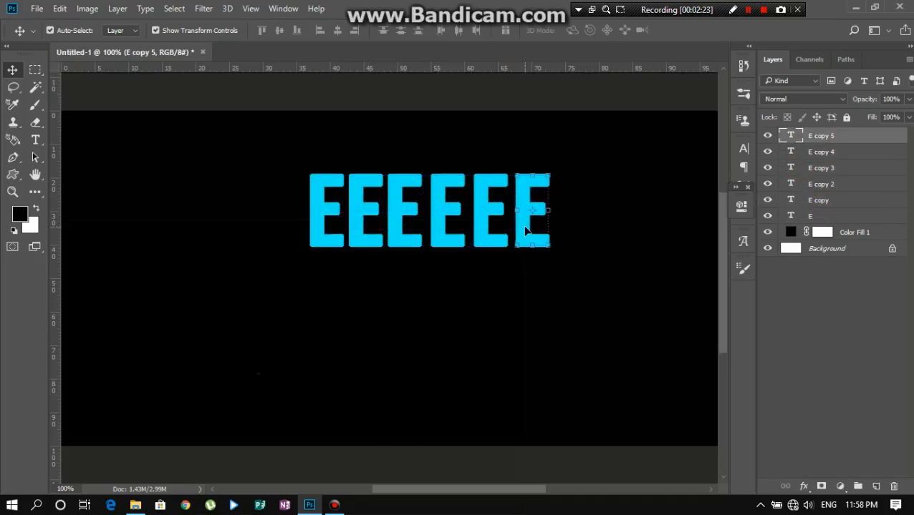
click(482, 224)
click(522, 222)
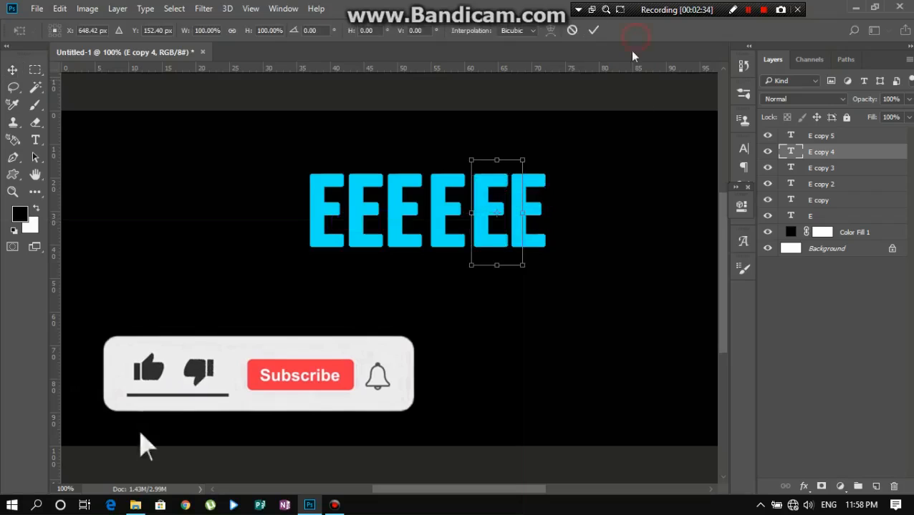
click(594, 31)
- Nudge the second and third E left to tighten the gaps between the first three letters
click(361, 236)
key(Left)
key(Left)
click(409, 246)
key(Left)
key(Left)
key(Left)
key(Left)
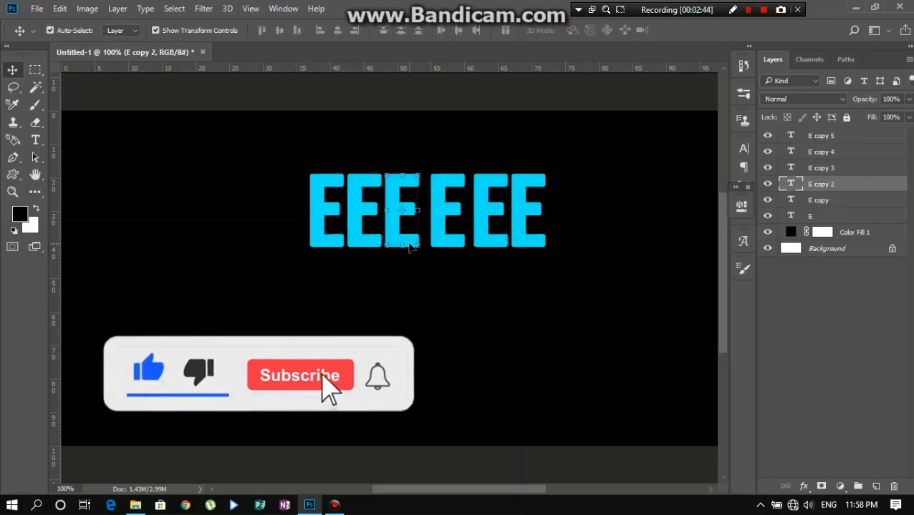
- Nudge the fourth E left until it sits close to the third letter
click(449, 235)
key(Left)
key(Left)
key(Left)
key(Left)
key(Left)
key(Left)
key(Left)
key(Left)
key(Left)
key(Left)
key(Left)
- Nudge the fifth E left to close its gap to the fourth letter
click(479, 232)
key(Left)
key(Left)
key(Left)
key(Left)
key(Left)
key(Left)
key(Left)
key(Left)
key(Left)
key(Left)
key(Left)
key(Left)
key(Left)
key(Left)
key(Left)
key(Left)
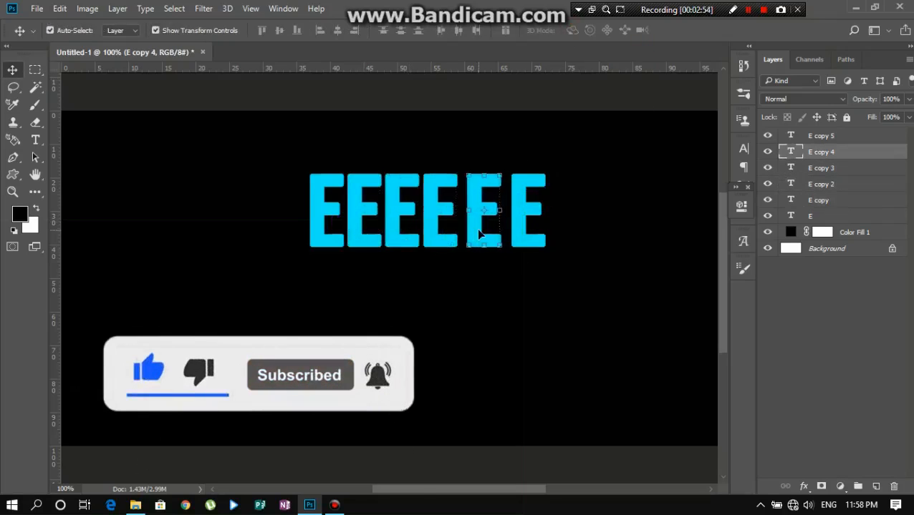
- Shift the sixth E left in small steps so its spacing matches the other letters
click(515, 234)
key(Left)
key(Left)
key(Left)
key(Left)
key(Left)
key(Left)
key(Left)
key(Left)
key(Left)
key(Left)
key(Left)
key(Left)
key(Left)
key(Left)
key(Left)
key(Left)
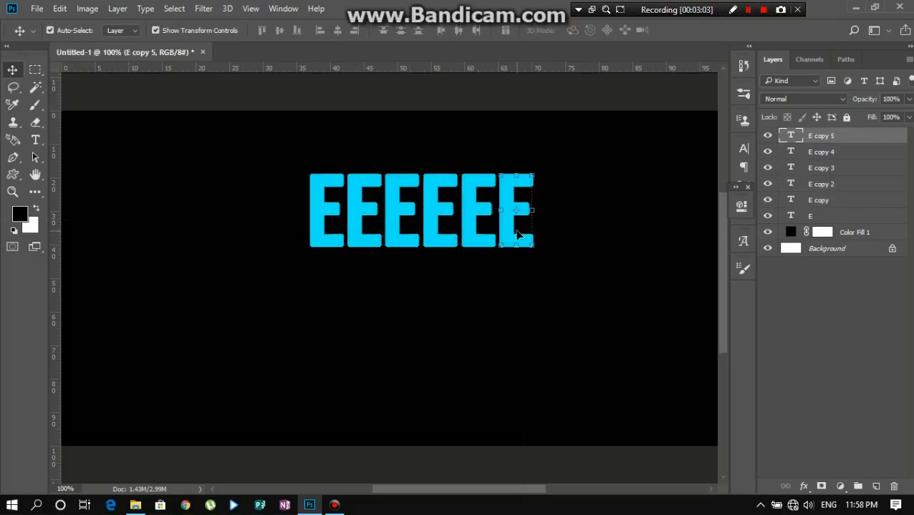
- Replace the second letter of the word with F using the Type tool
click(36, 141)
click(821, 203)
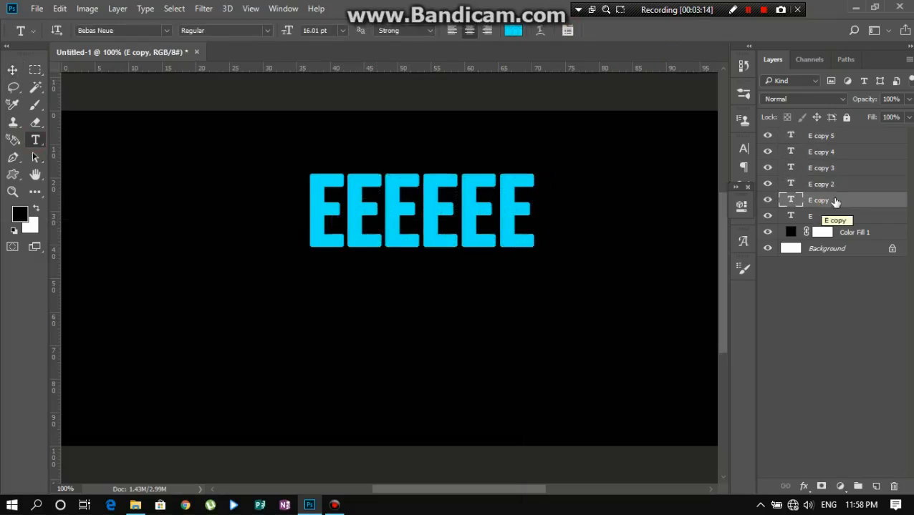
click(367, 203)
key(Right)
key(BackSpace)
text(F)
click(616, 30)
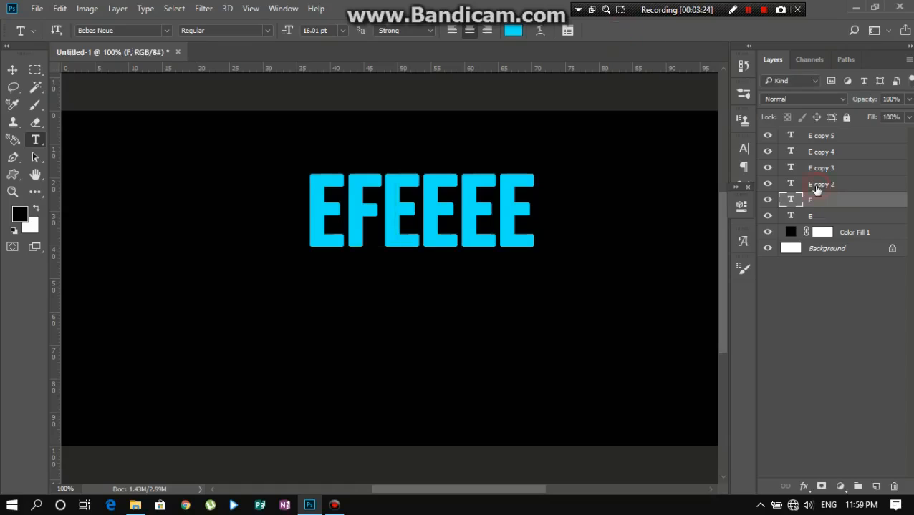
- Retype the third letter of the word as E on its own text layer
click(818, 187)
click(410, 209)
key(Right)
key(BackSpace)
text(E)
click(617, 30)
- Replace the fourth letter of the word with C
click(818, 172)
click(449, 213)
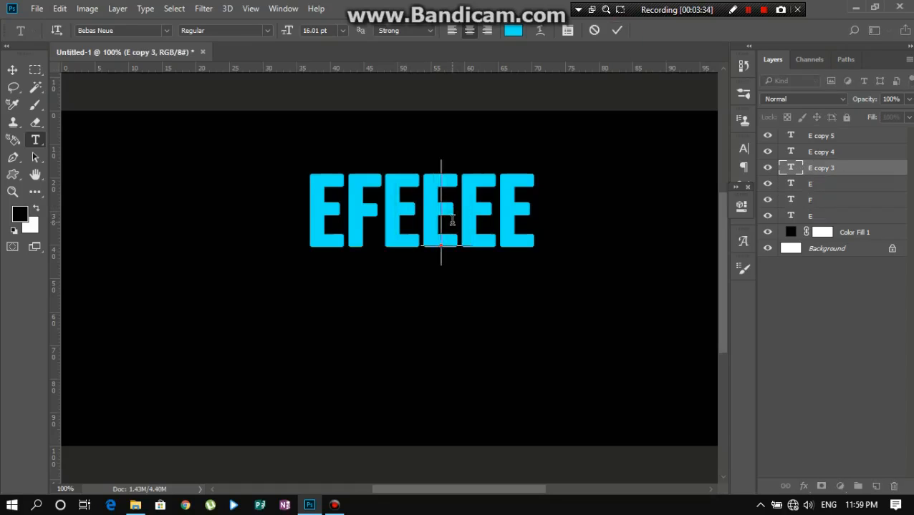
key(Right)
key(BackSpace)
text(C)
click(617, 30)
- Replace the fifth letter of the word with T
click(818, 152)
click(493, 207)
key(BackSpace)
text(T)
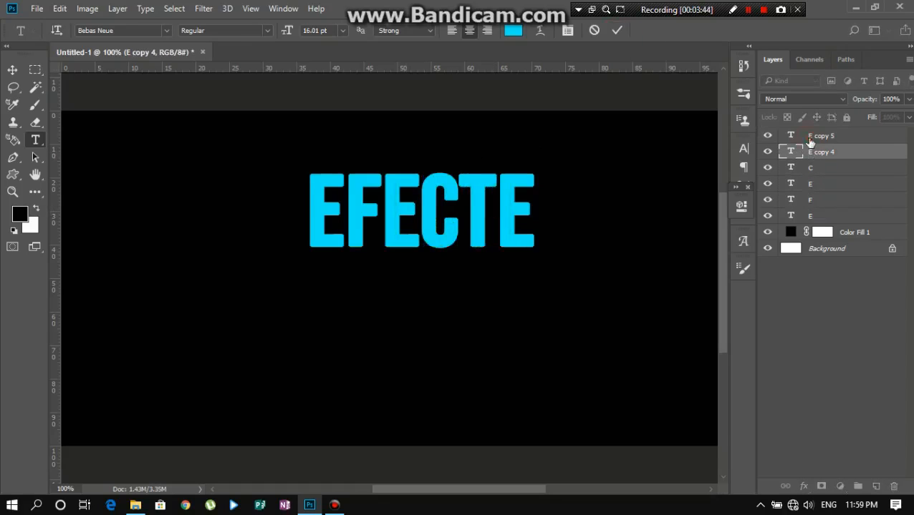
click(617, 30)
- Replace the sixth letter of the word with S
click(818, 136)
click(517, 208)
key(Right)
key(BackSpace)
text(S)
click(617, 30)
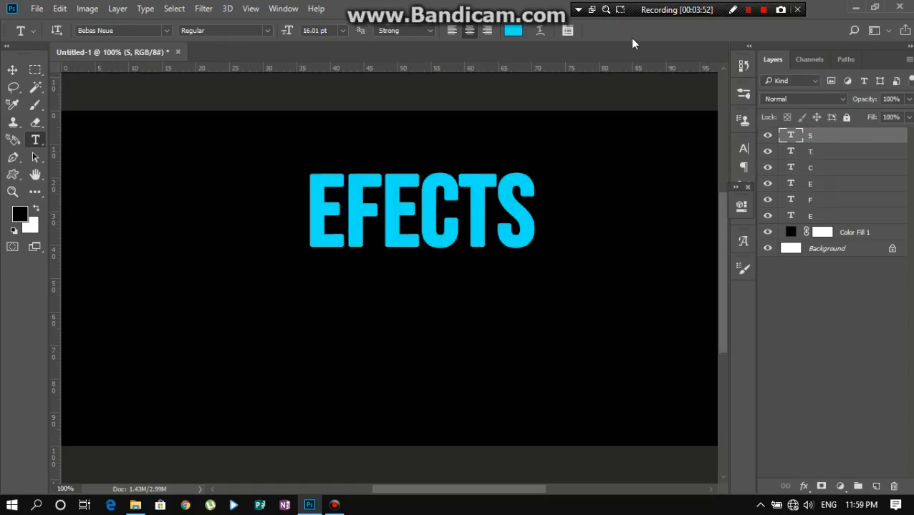
- Add a layer mask to the first E's text layer and activate the Gradient tool
click(842, 219)
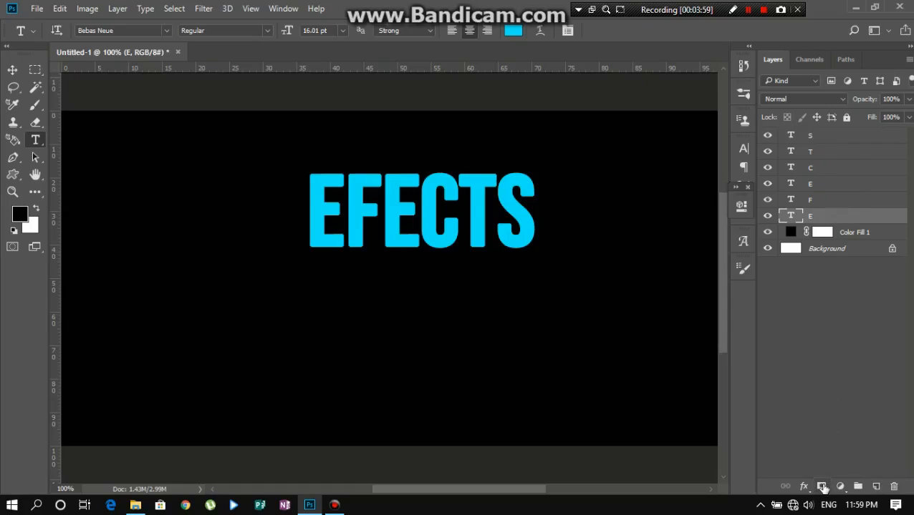
click(821, 487)
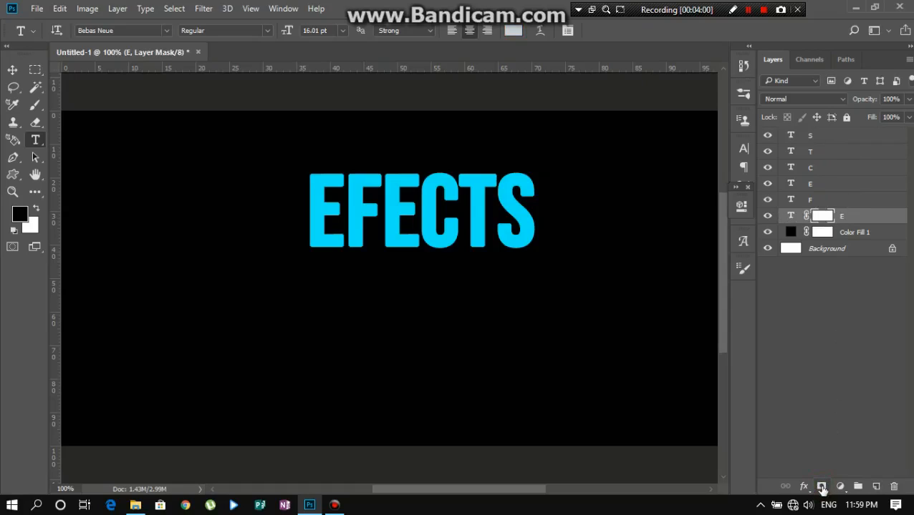
click(37, 194)
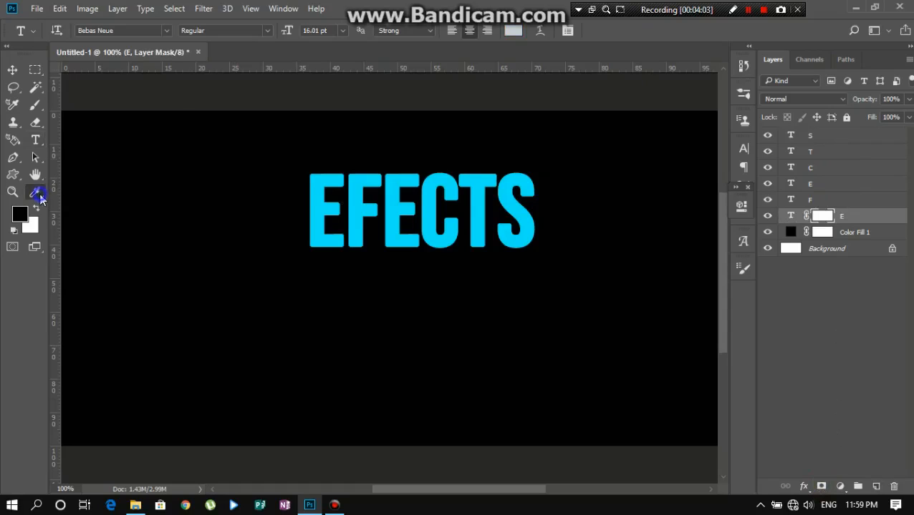
right_click(40, 195)
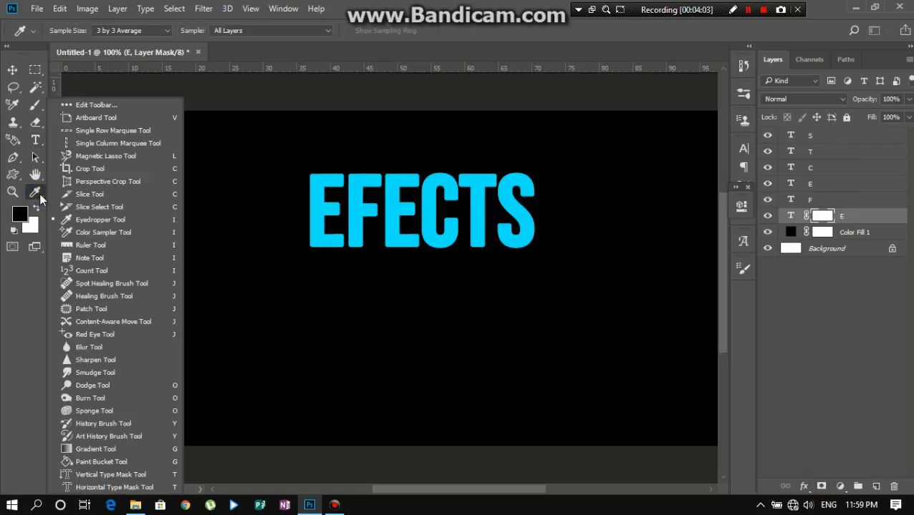
click(89, 449)
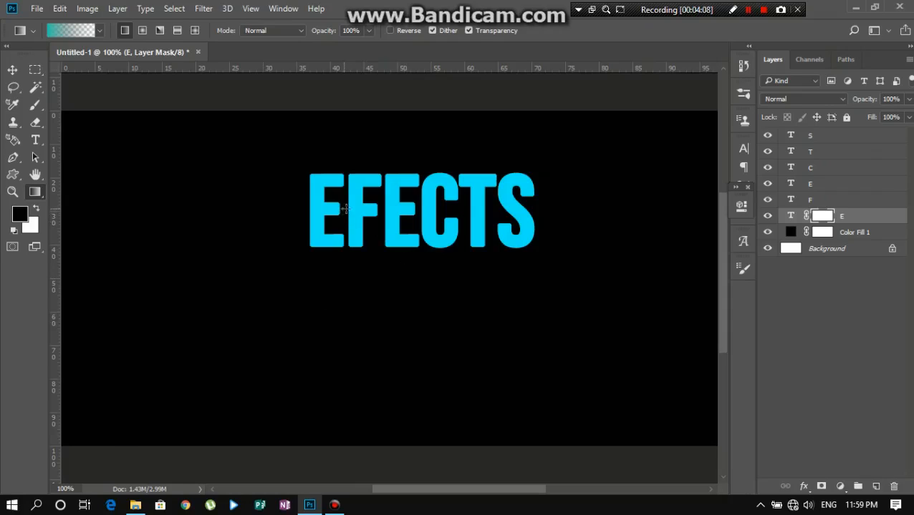
- Try a right-to-left linear gradient across the first E on its layer mask, and undo it
drag(345, 208, 305, 207)
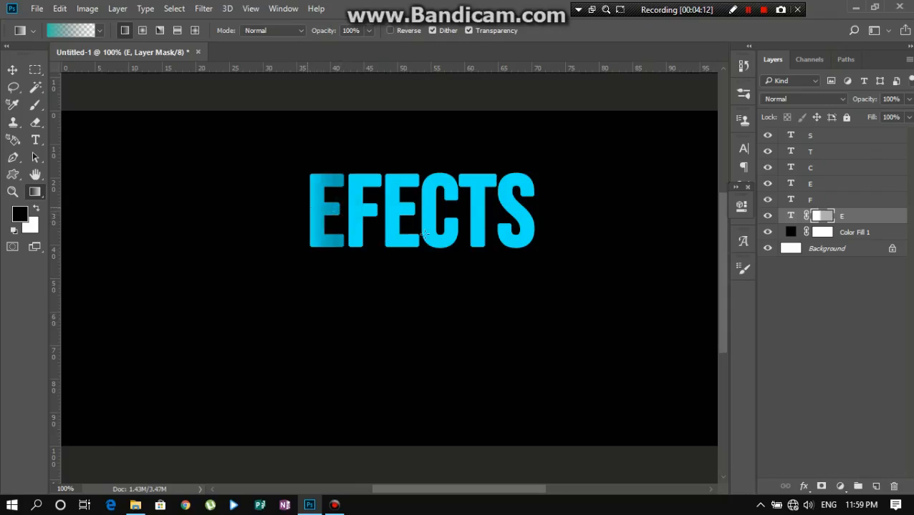
key(ctrl+z)
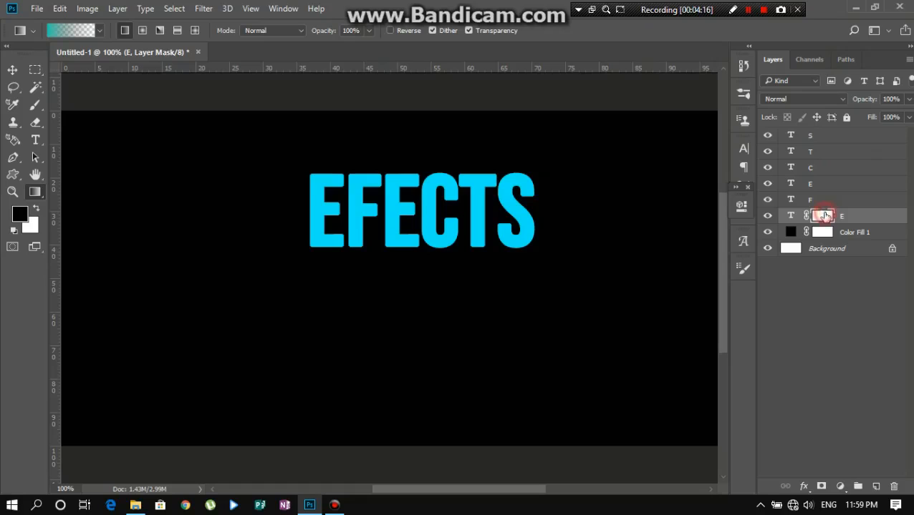
- Edit the gradient so its starting colour stop is near-black #080808, fading to transparent
click(79, 33)
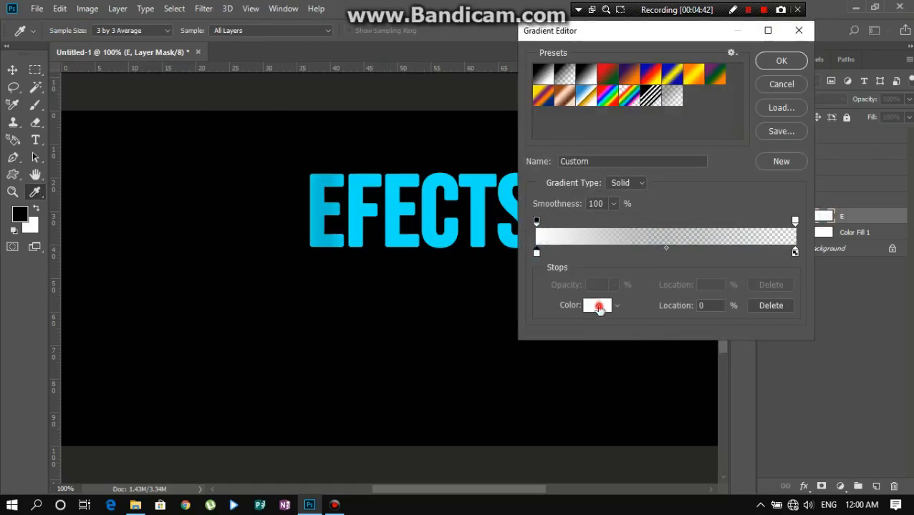
click(598, 307)
click(555, 280)
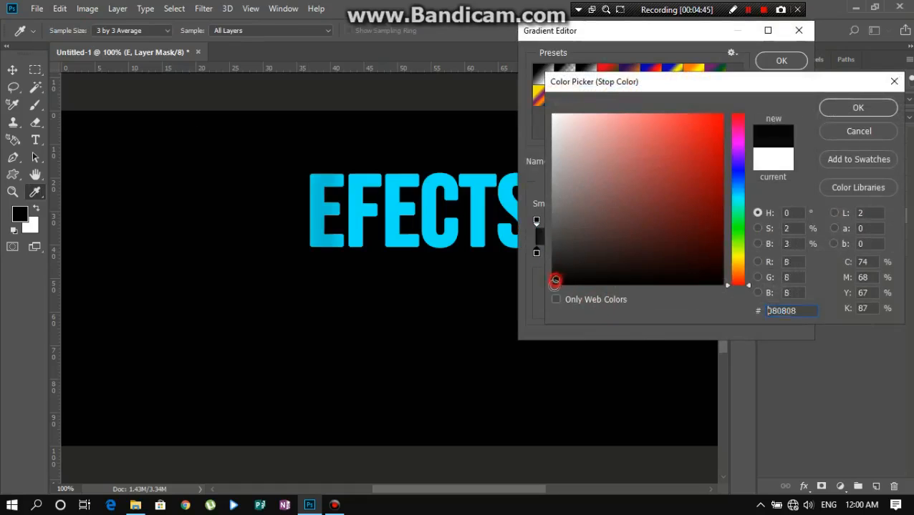
click(858, 108)
click(785, 63)
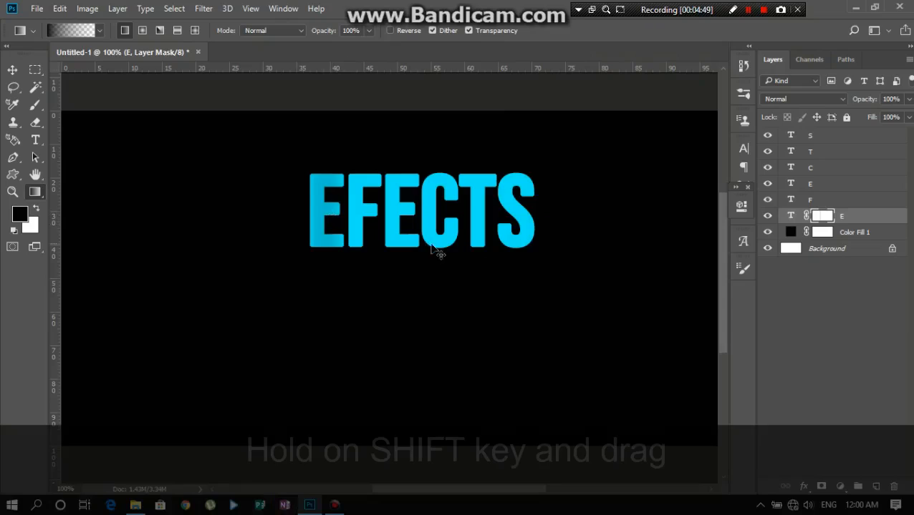
- Undo the faint gradient and draw a horizontal one on the first E's mask, from its right edge to beyond its left edge
key(ctrl+z)
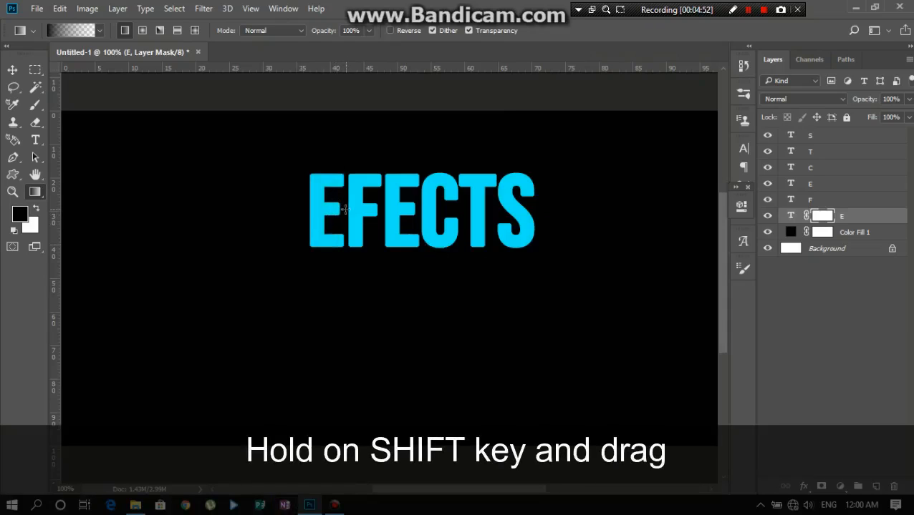
drag(344, 208, 277, 204)
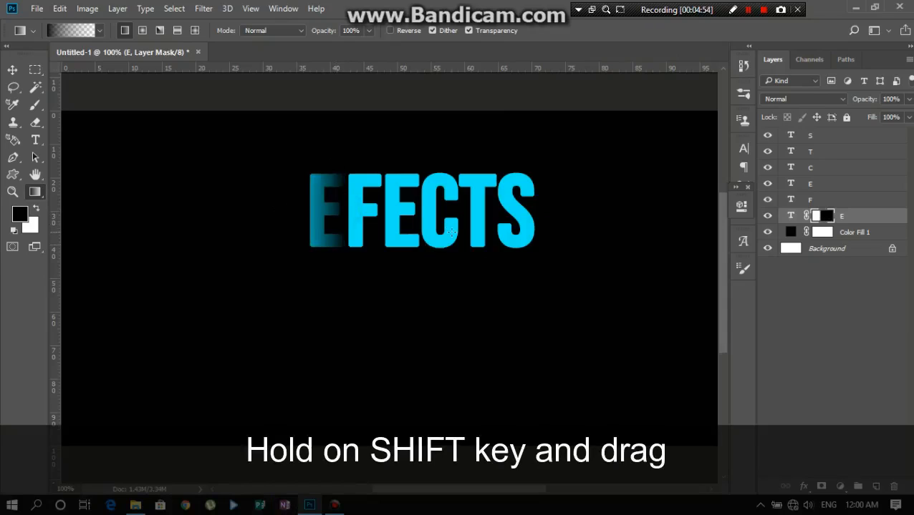
- Add a layer mask to the F layer and fade the letter's right side with a horizontal right-to-left gradient
click(829, 205)
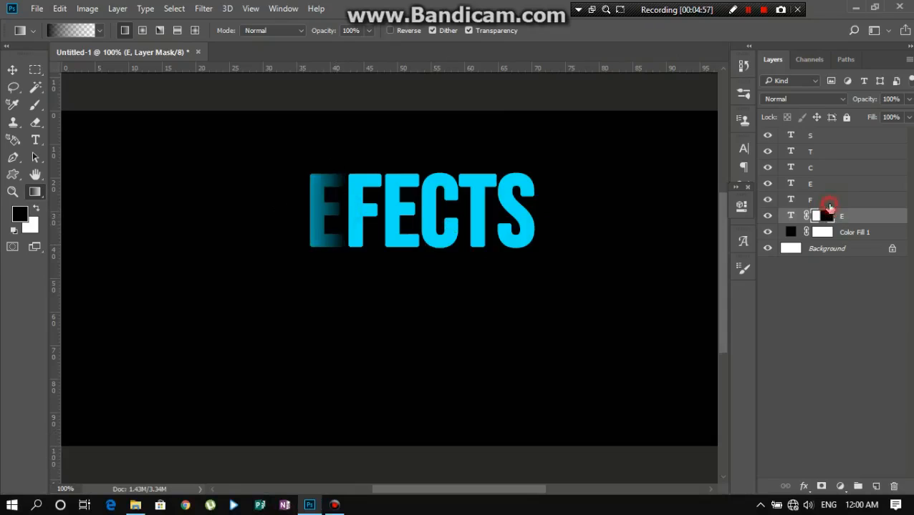
click(821, 486)
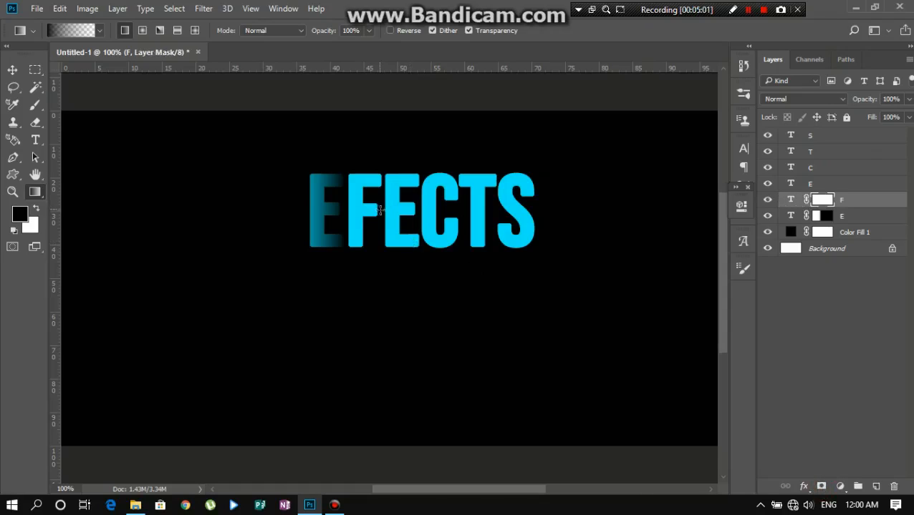
drag(386, 208, 324, 207)
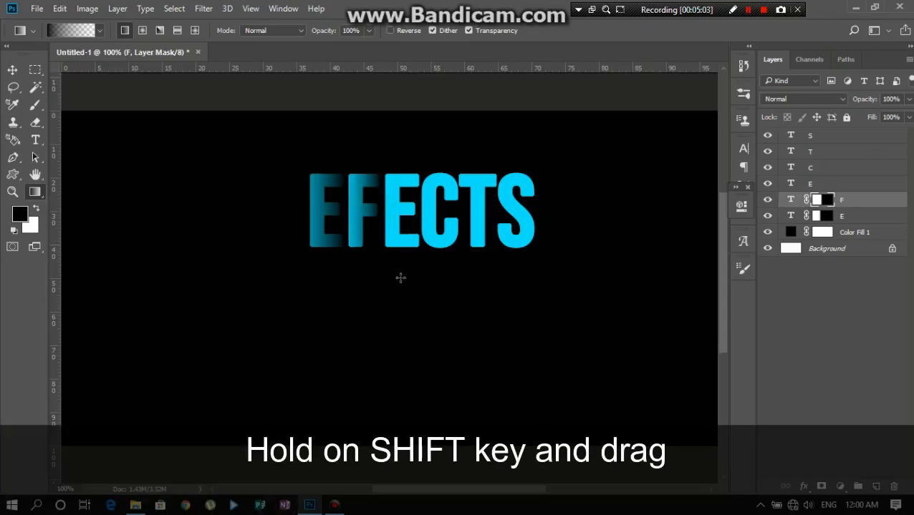
- Mask the second E layer and draw a horizontal gradient from the letter's right edge to just past its left edge
click(854, 185)
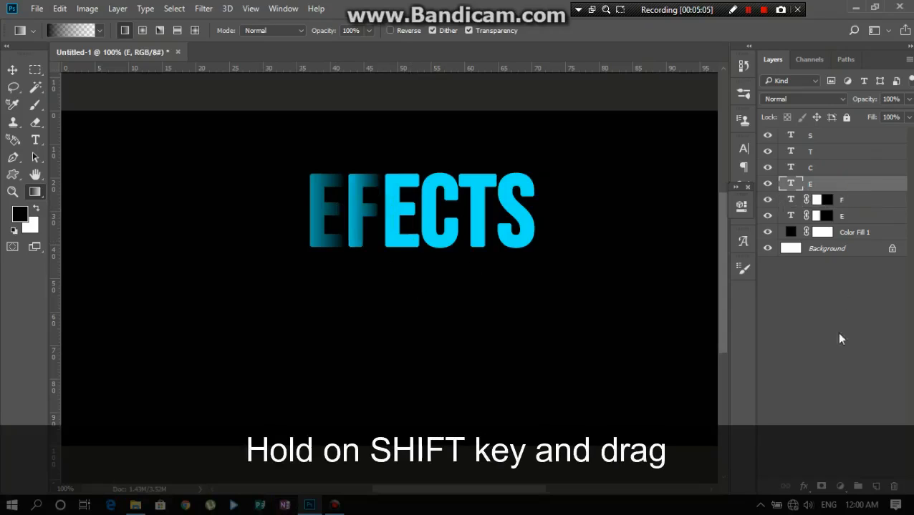
click(821, 488)
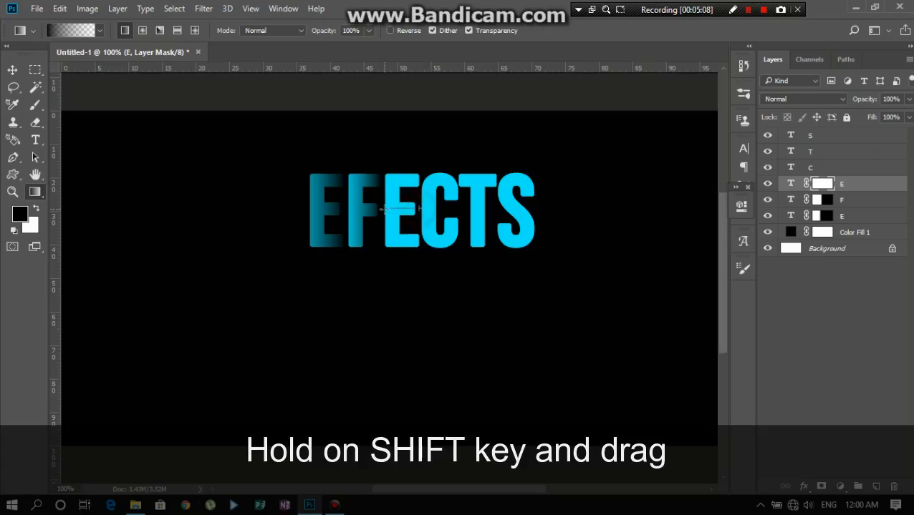
drag(417, 207, 372, 209)
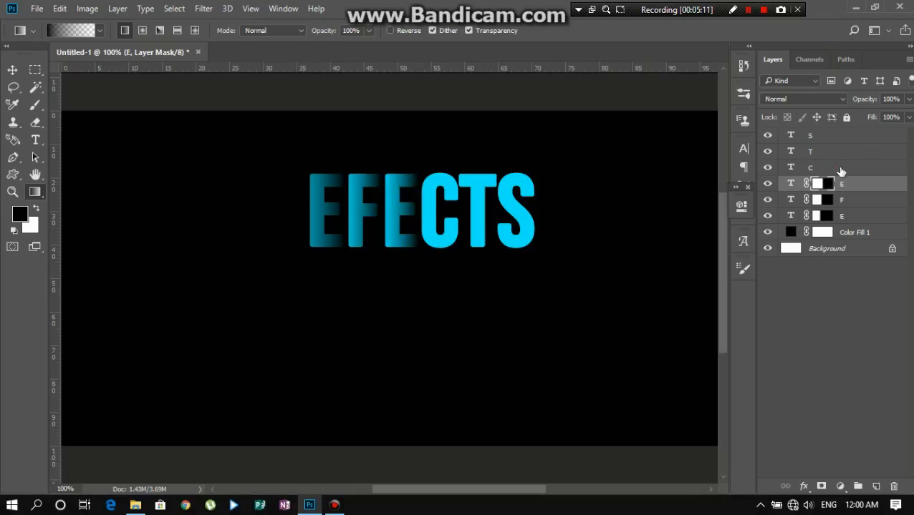
- Add a layer mask to the C layer and fade the letter's right side with a horizontal gradient
click(841, 169)
click(823, 486)
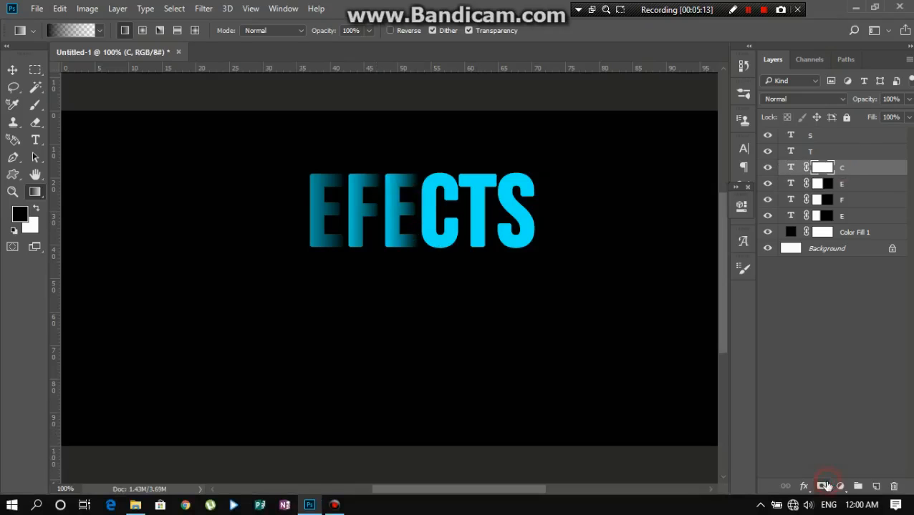
drag(464, 213, 411, 212)
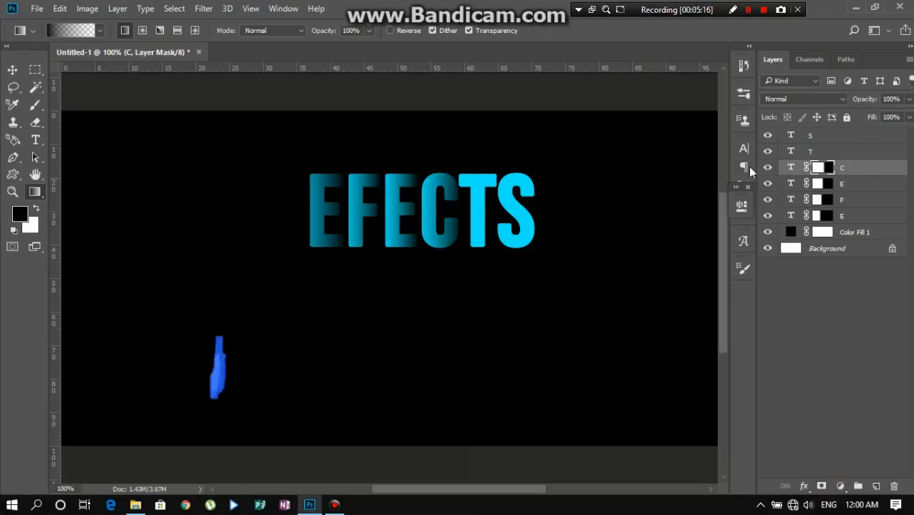
- Add a layer mask to the T layer and draw a gradient from the letter's right edge to the middle of the C
click(829, 154)
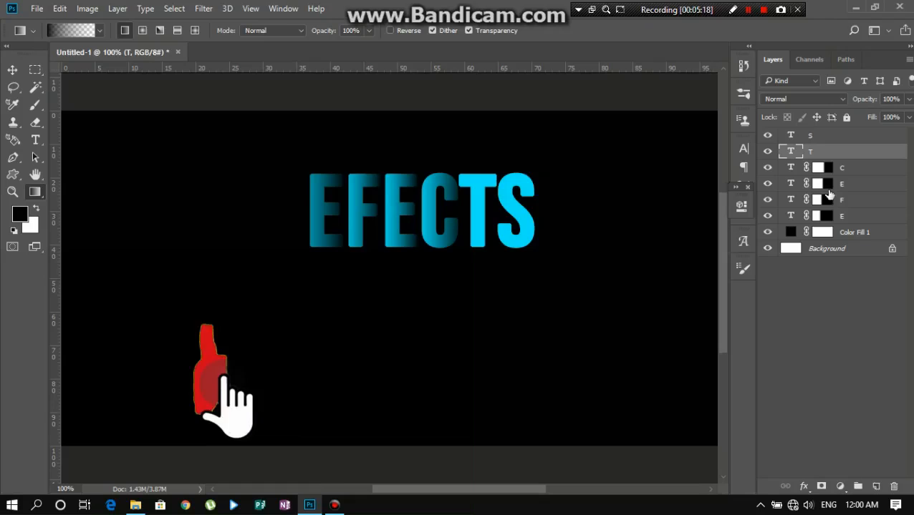
click(821, 486)
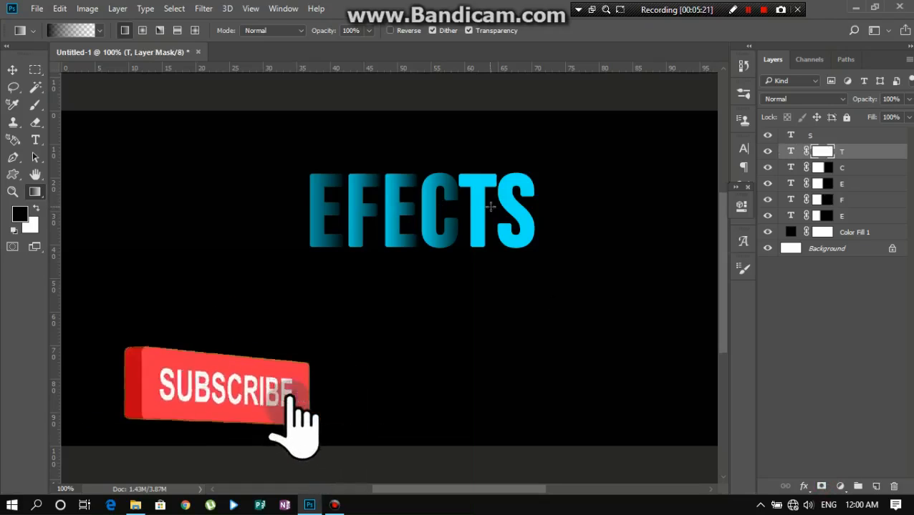
drag(494, 207, 438, 204)
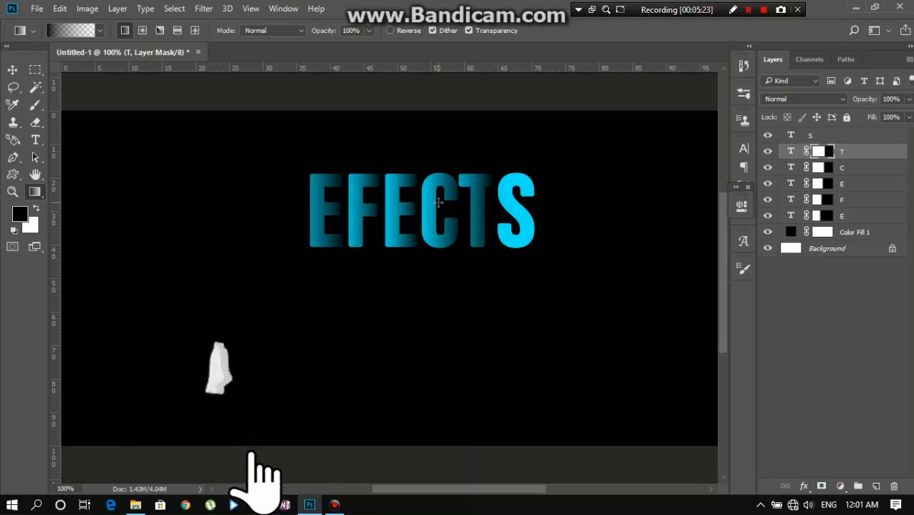
- Add a layer mask to the S layer and fade the letter toward its right edge with a horizontal gradient
click(852, 141)
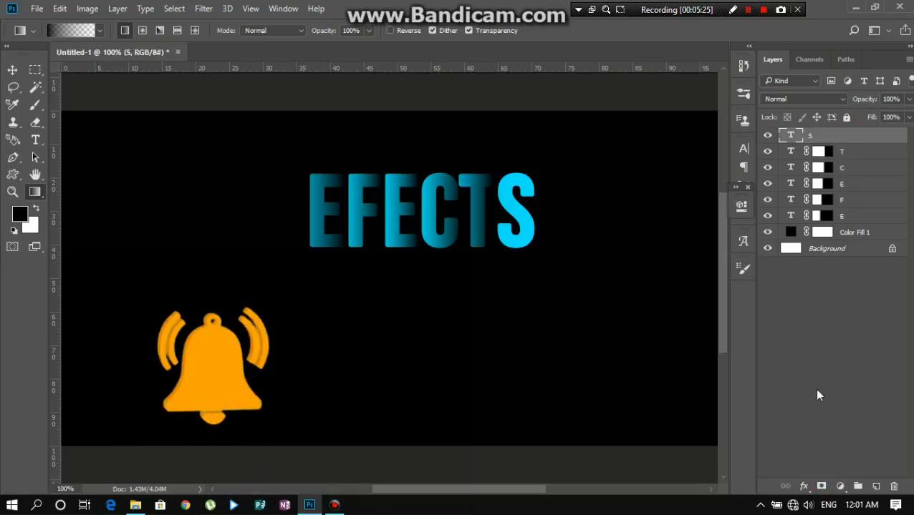
click(823, 486)
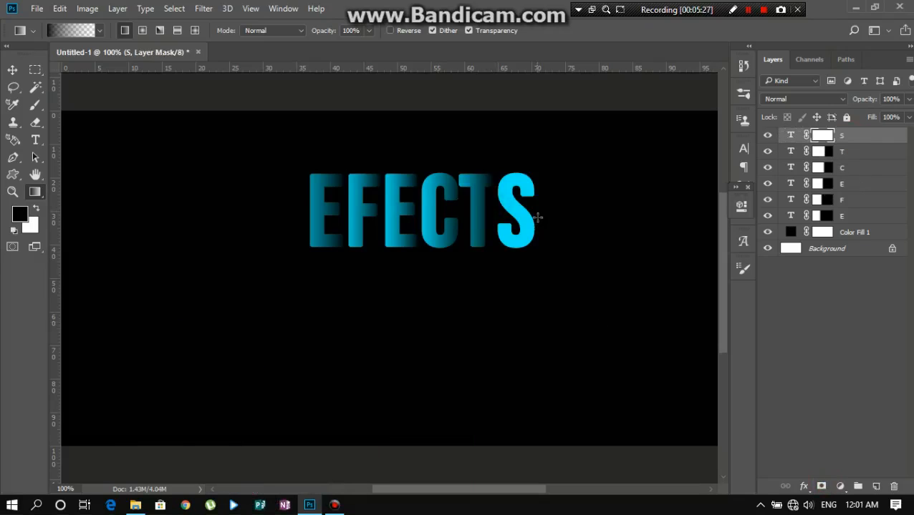
drag(538, 217, 493, 214)
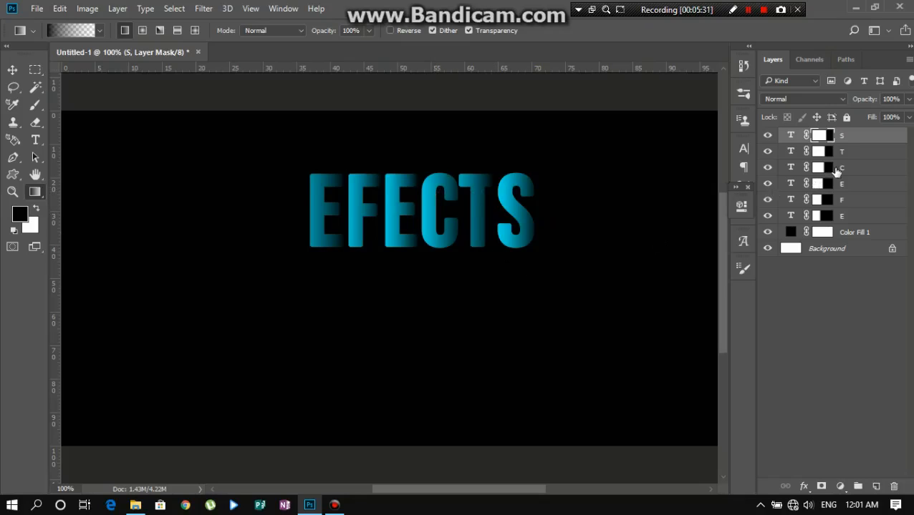
- Darken the C's right side further with a second horizontal gradient on its existing layer mask
click(828, 169)
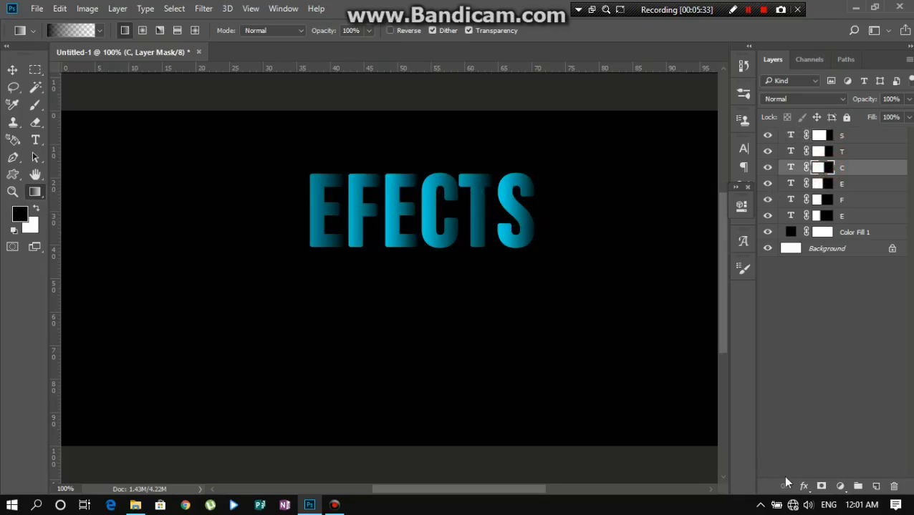
drag(465, 209, 415, 210)
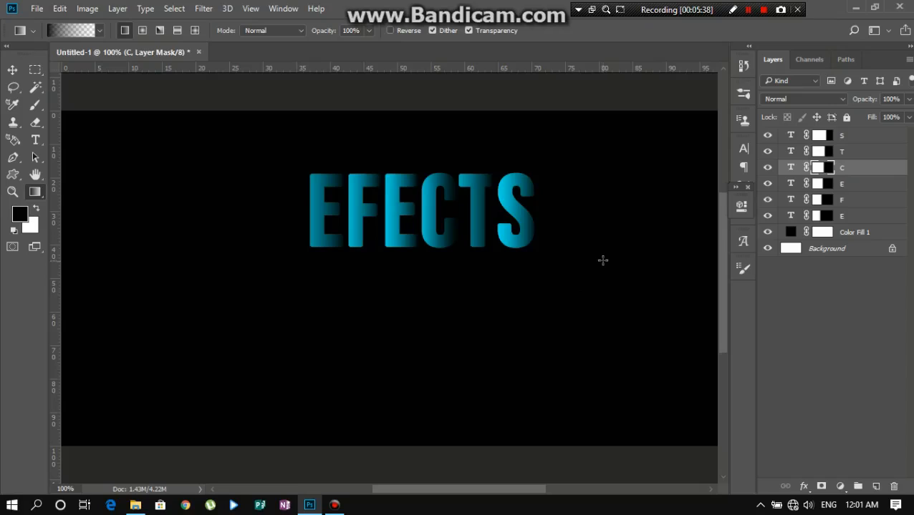
- Group the six letter layers from S down to the first E and name the group "effects 1"
click(11, 70)
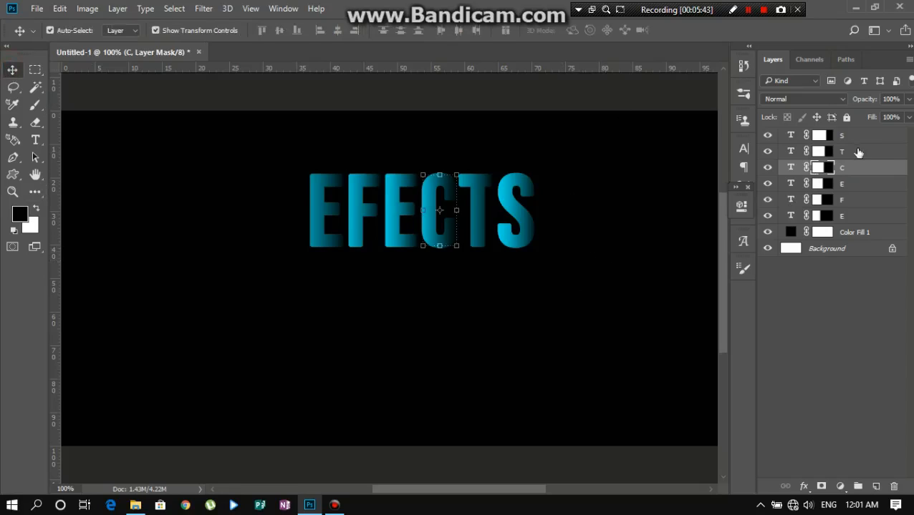
click(859, 142)
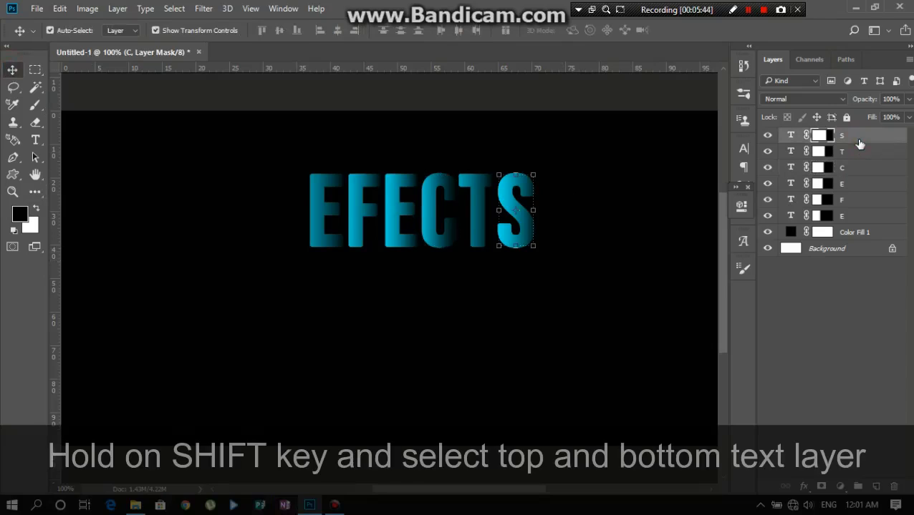
shift+click(864, 222)
drag(865, 220, 857, 488)
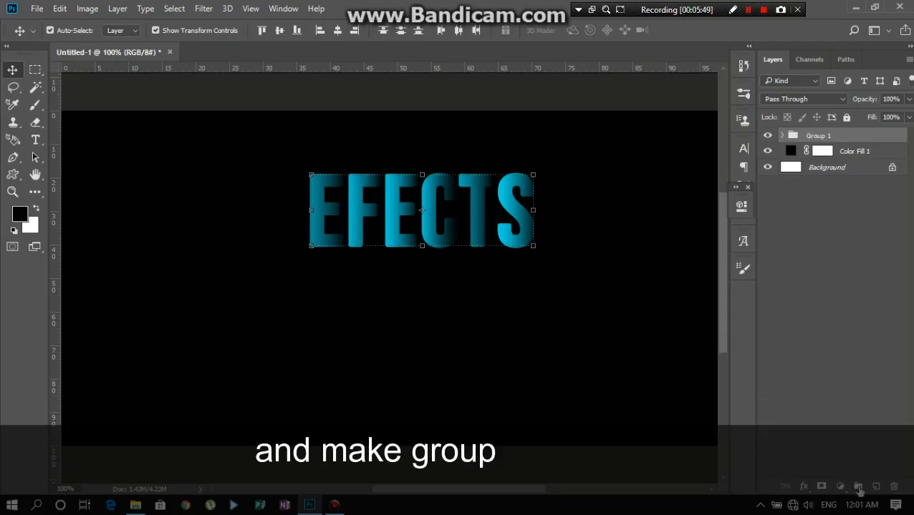
double_click(819, 136)
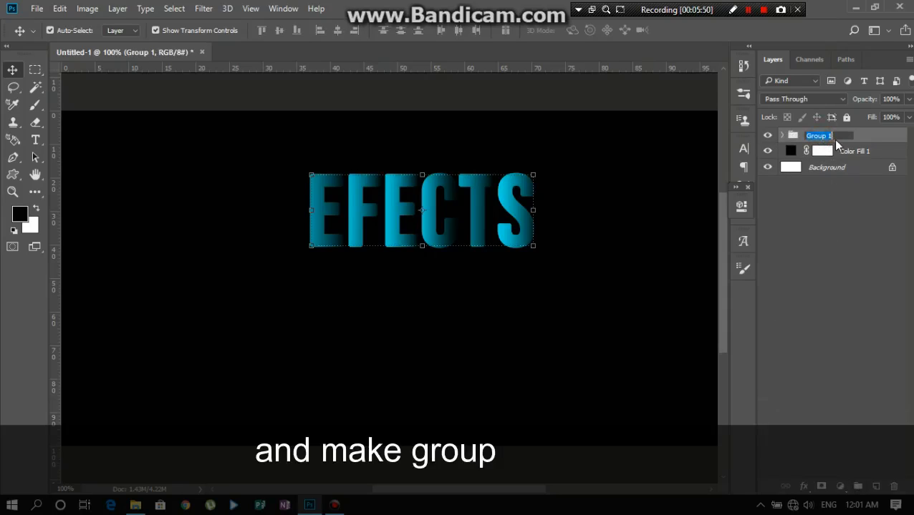
text(effects)
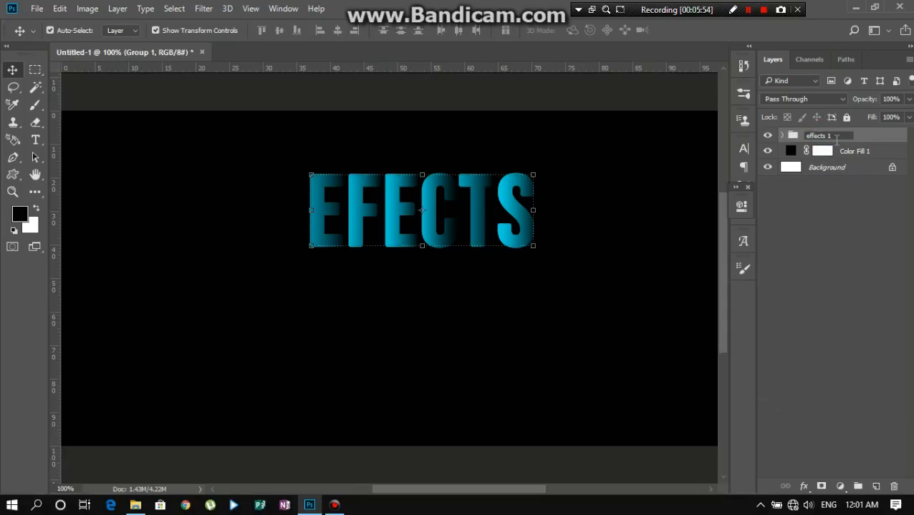
key(Return)
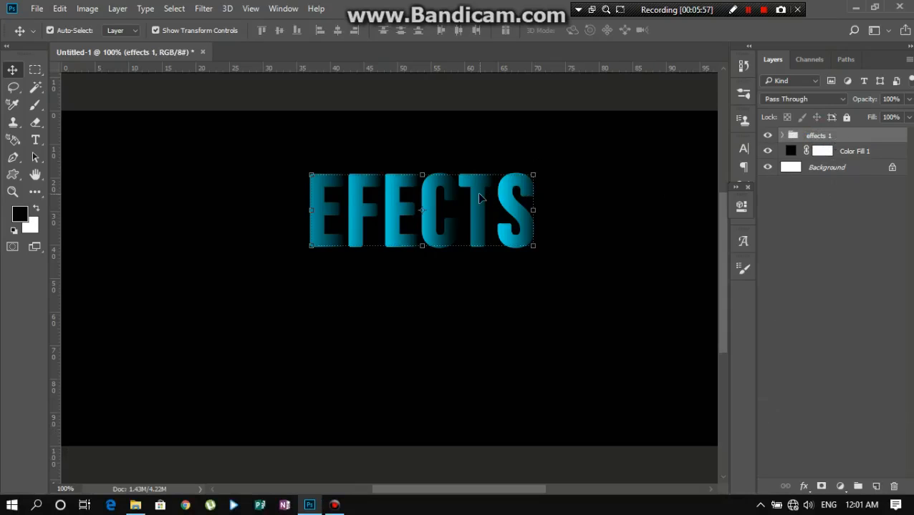
- Move the effects 1 group to about X 474 px, Y 186.5 px with Free Transform
key(ctrl+t)
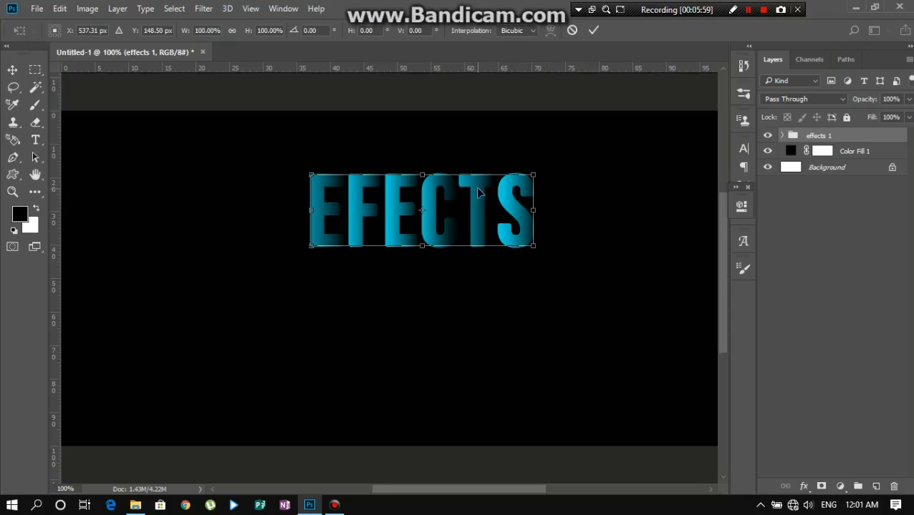
drag(479, 192, 436, 218)
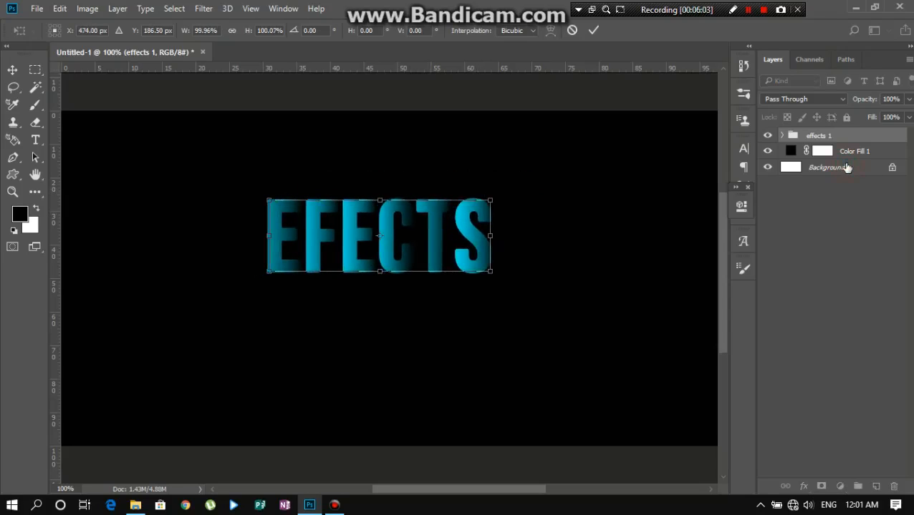
click(594, 30)
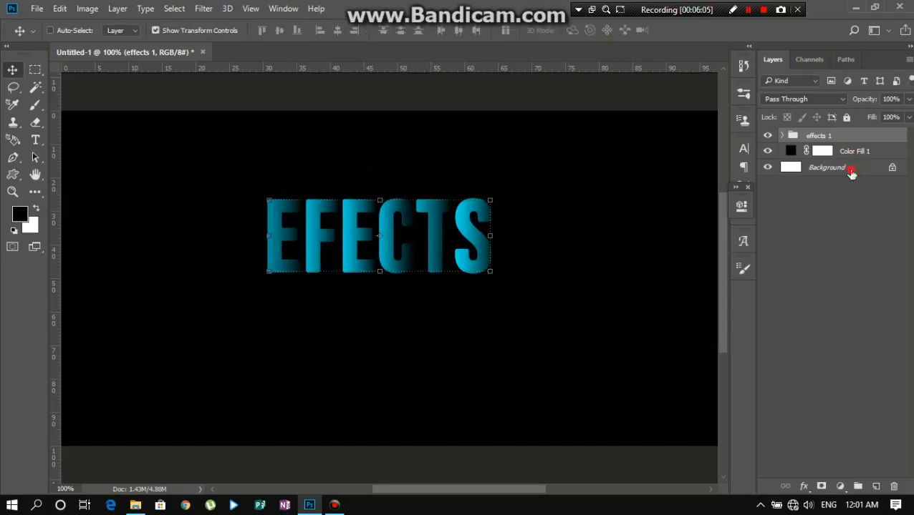
- Centre the effects 1 group on the canvas by aligning its vertical and horizontal centres with the Background layer
click(828, 168)
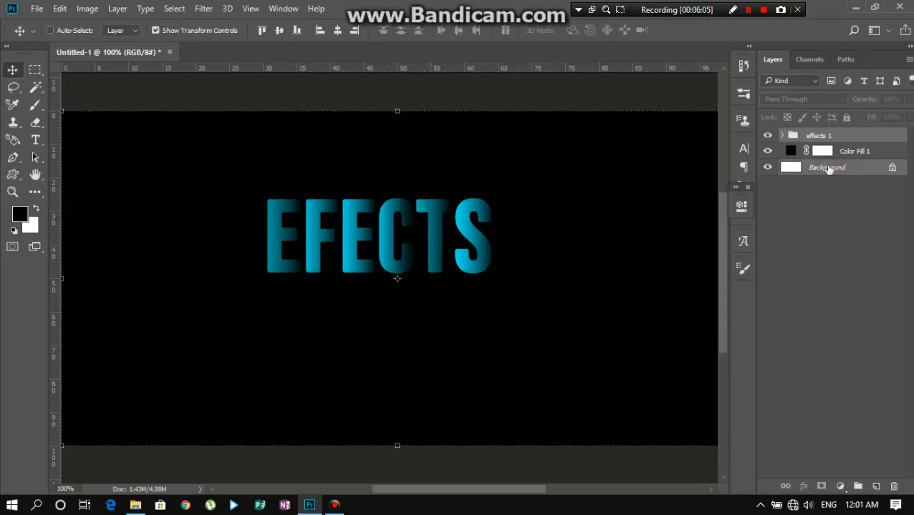
click(279, 31)
click(337, 31)
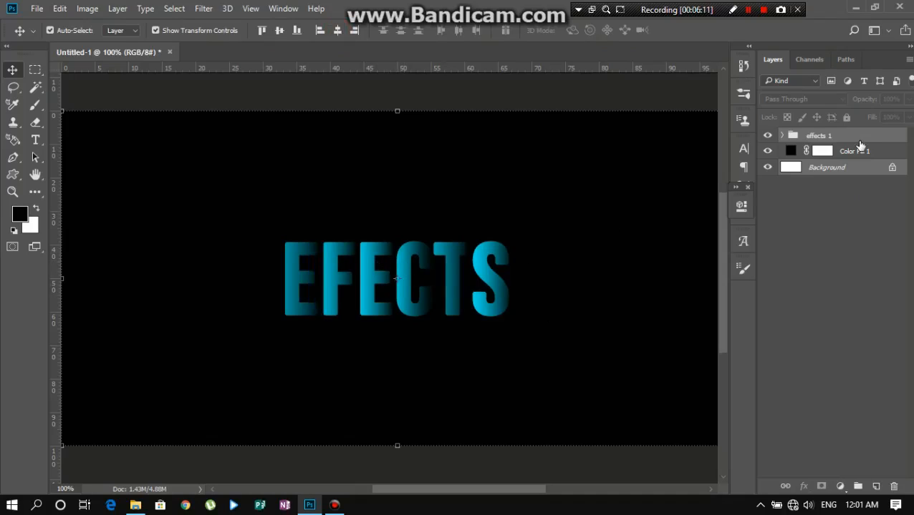
- Duplicate the effects 1 group within the same document and name the copy "shadow"
click(865, 137)
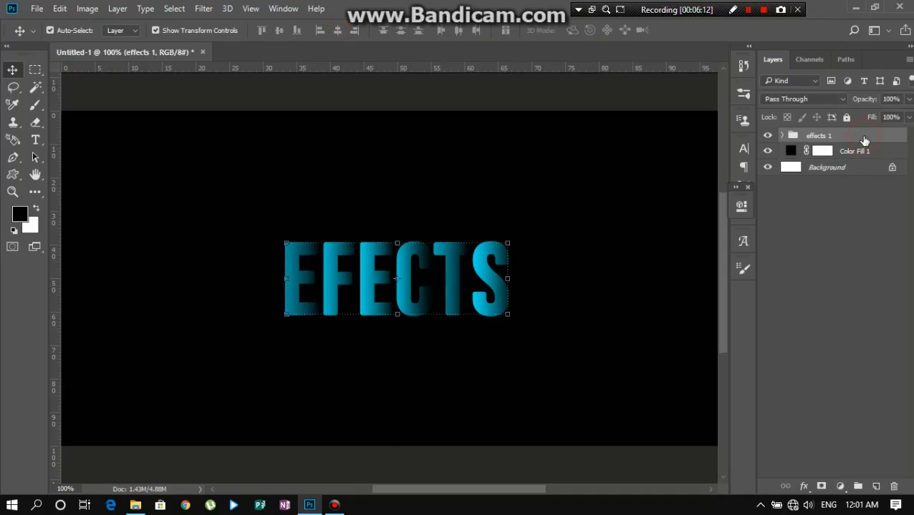
right_click(864, 139)
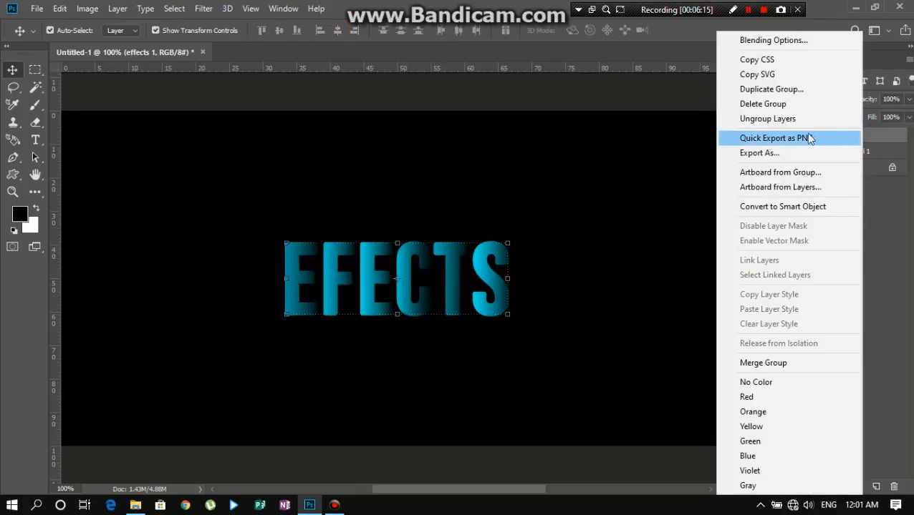
click(761, 90)
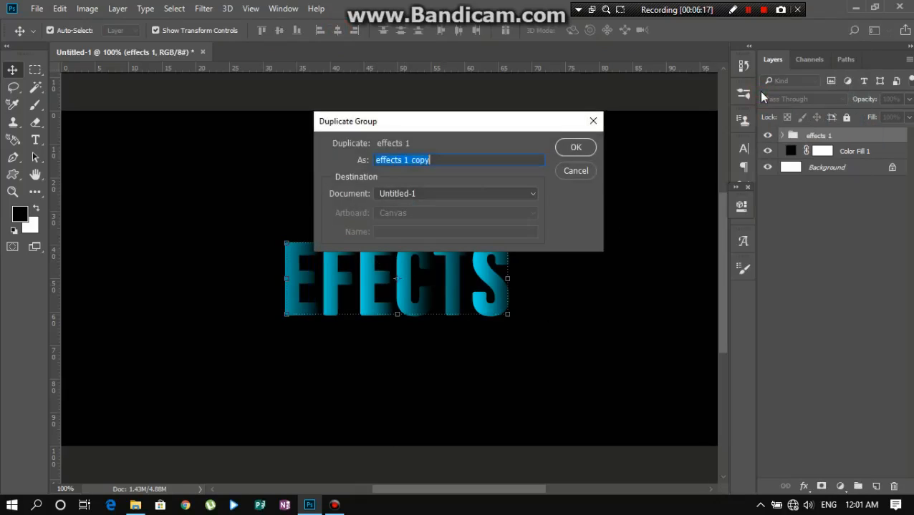
click(491, 159)
drag(490, 160, 368, 161)
text(shadow)
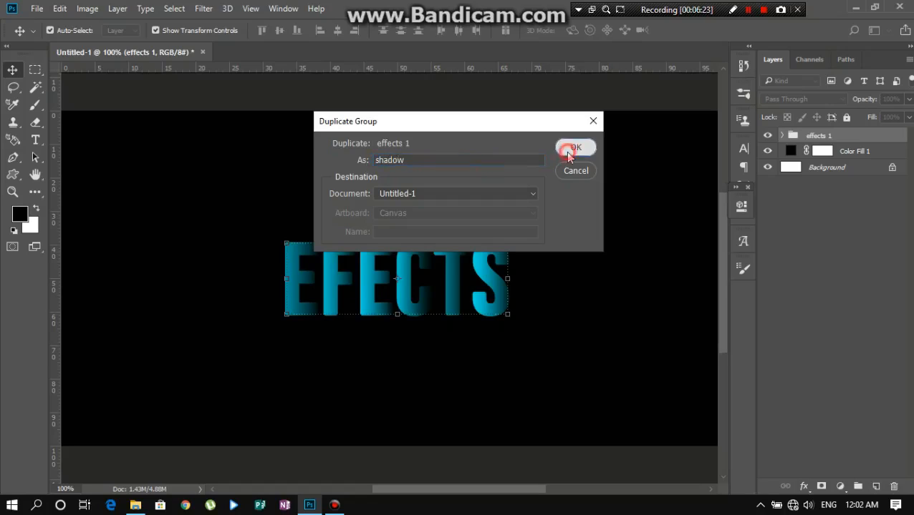
click(565, 151)
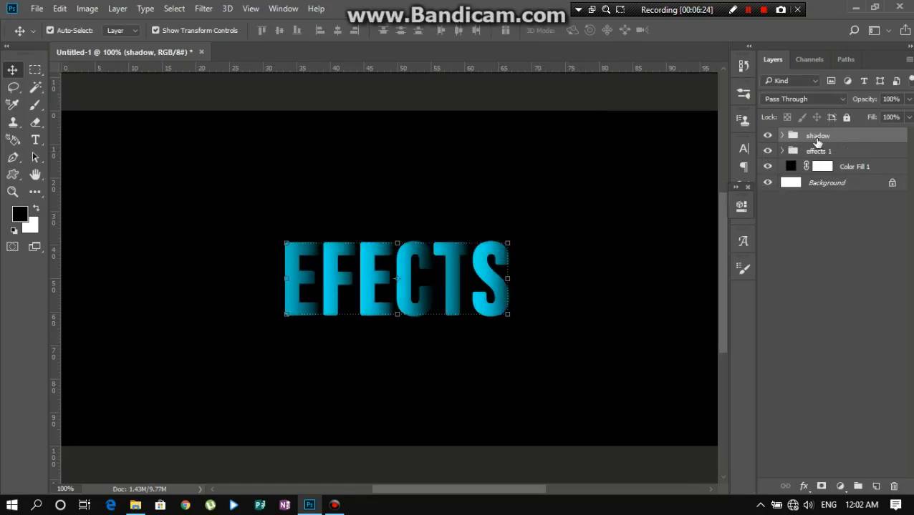
- Move the shadow group straight down to just beneath the original word, at Y 366.50 px
key(ctrl+t)
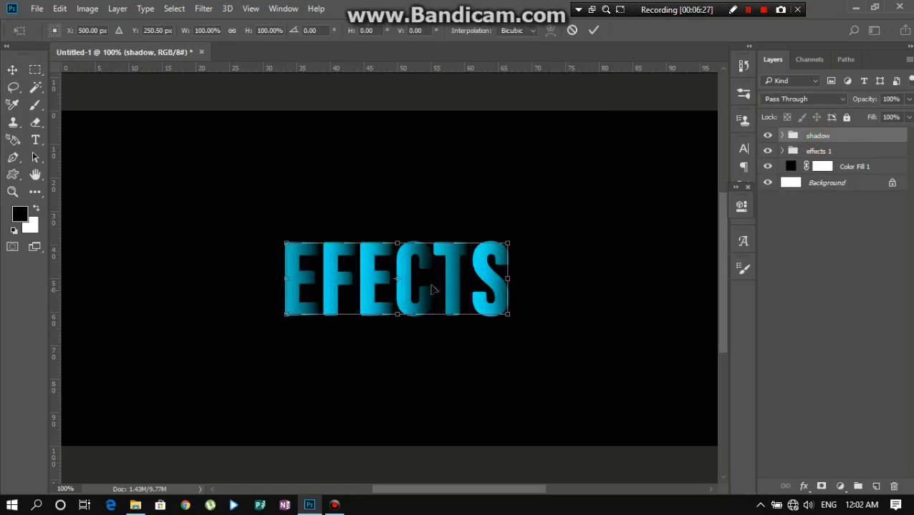
drag(403, 267, 401, 342)
key(ctrl+z)
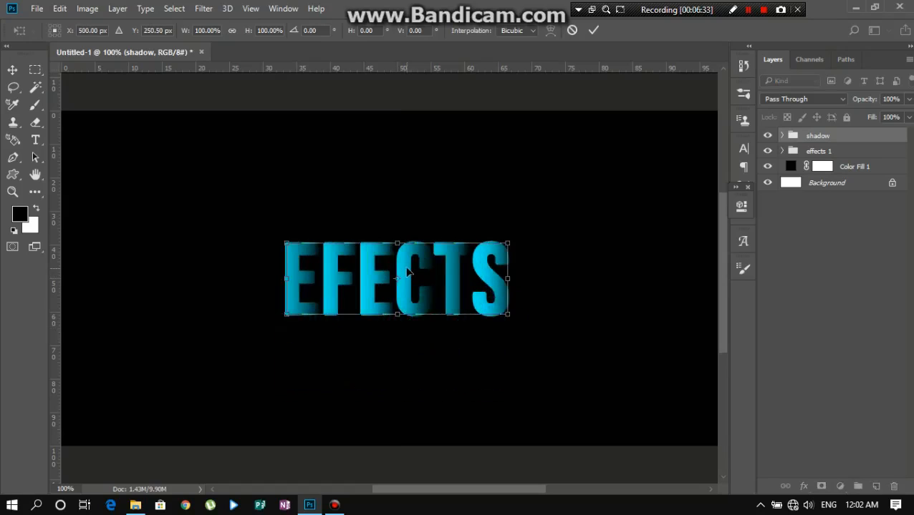
drag(407, 272, 412, 348)
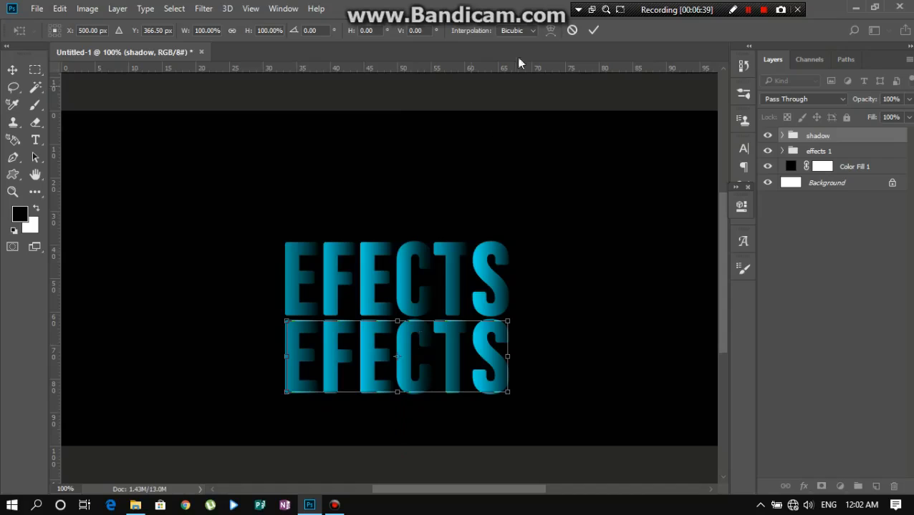
click(593, 30)
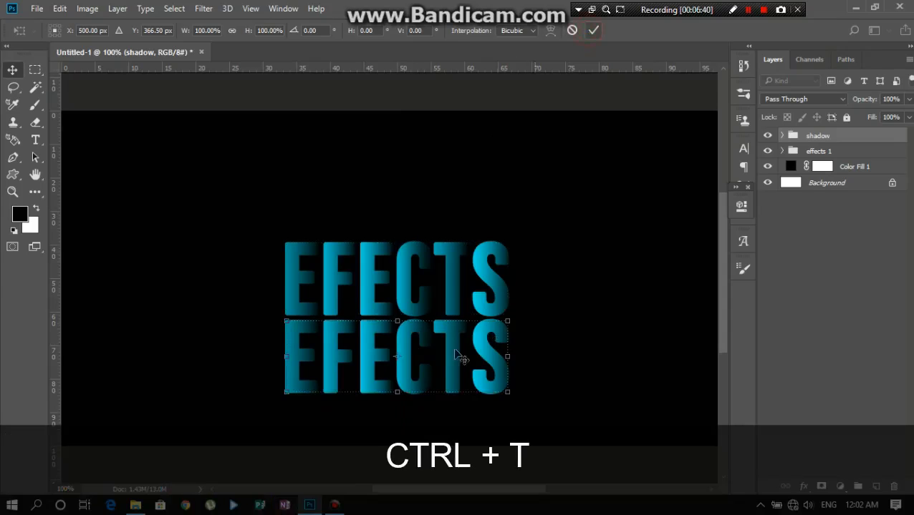
- Try a horizontal flip on the shadow group in Free Transform and flip it back
right_click(404, 339)
key(Escape)
key(ctrl+t)
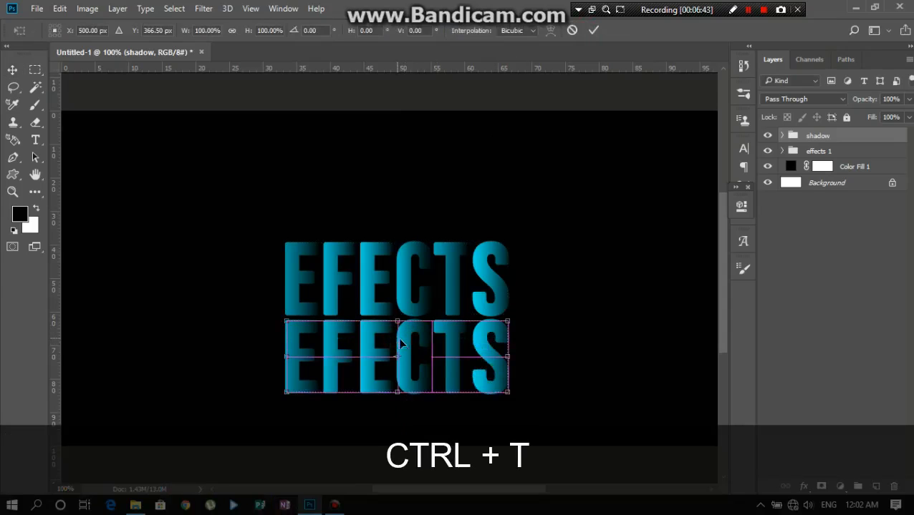
right_click(402, 344)
click(422, 316)
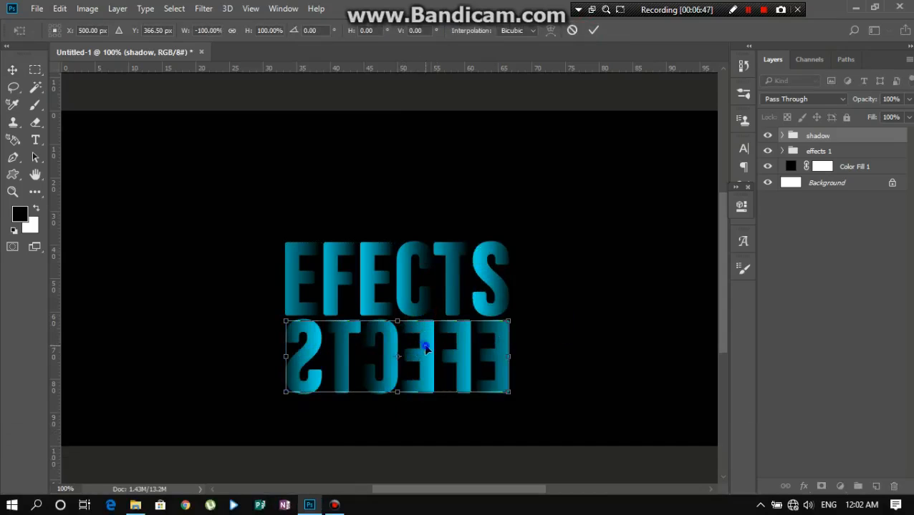
right_click(426, 348)
click(447, 318)
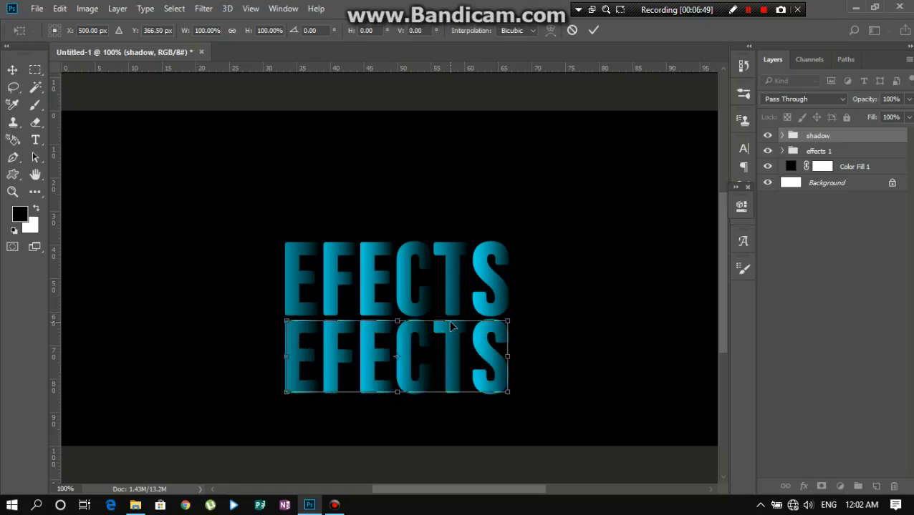
- Flip the shadow group vertically and apply the transform
right_click(407, 346)
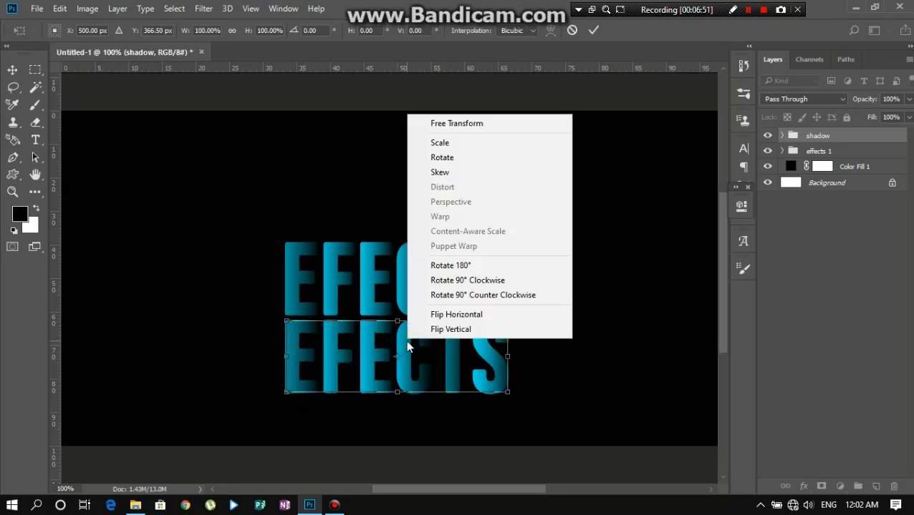
click(437, 330)
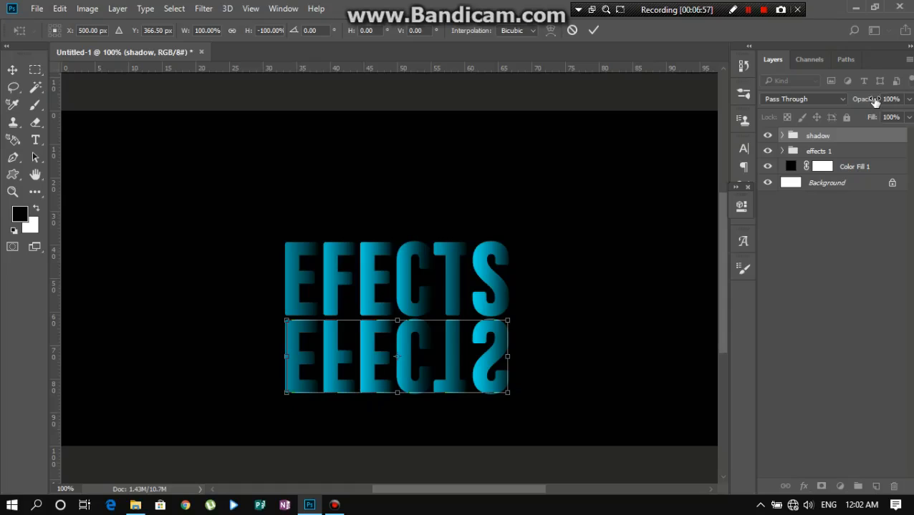
click(590, 31)
- Add a layer mask to the shadow group and fade it with a black-to-transparent gradient from below the reflection up to the original word's top
click(821, 488)
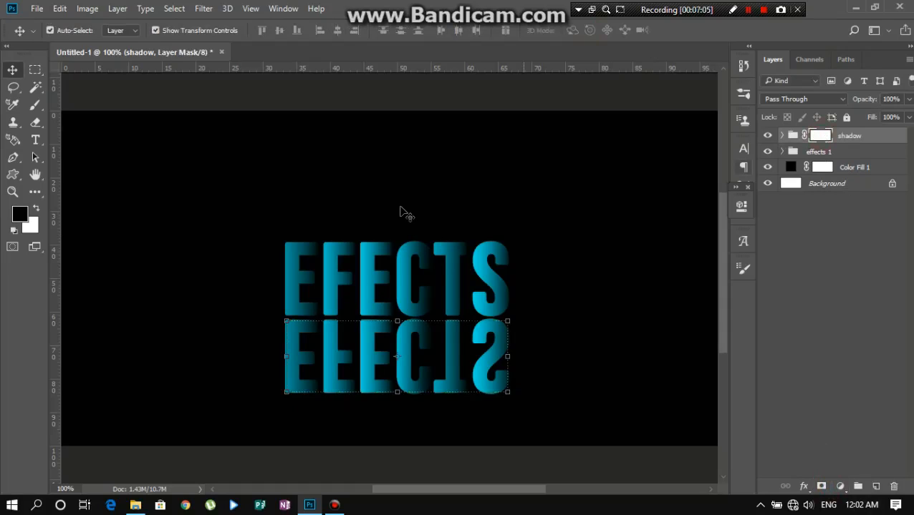
drag(46, 193, 99, 455)
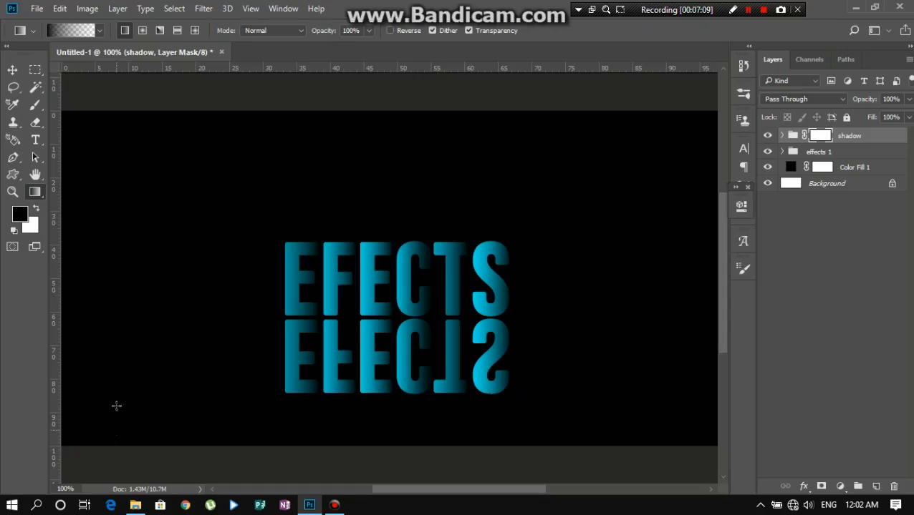
click(80, 32)
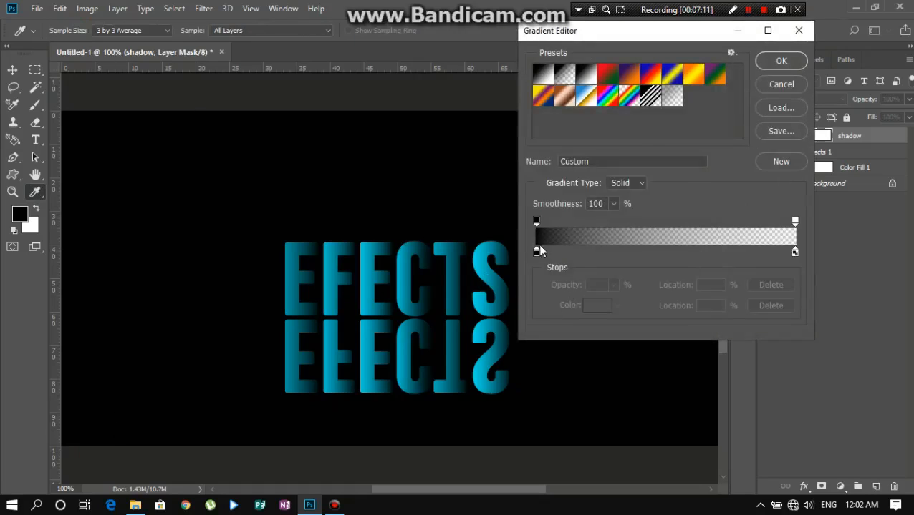
click(791, 60)
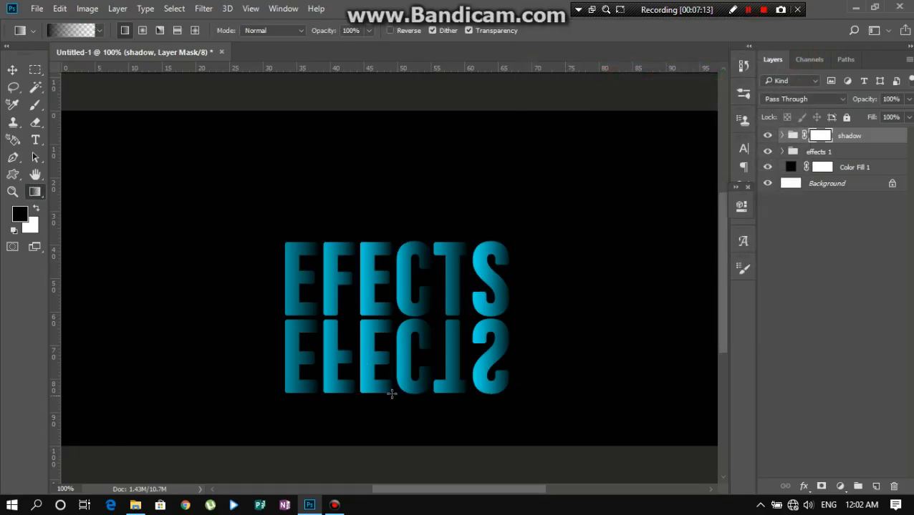
drag(394, 404, 386, 247)
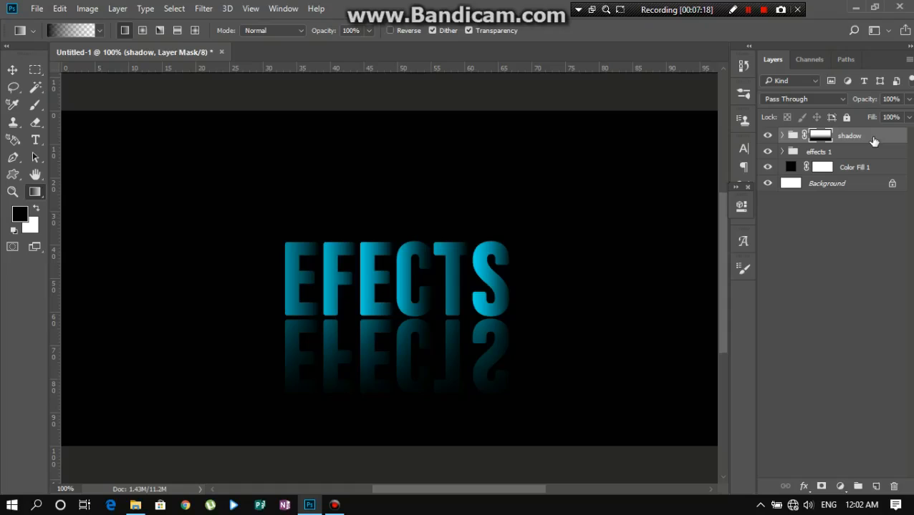
- Lower the shadow group's opacity to 82%
click(793, 136)
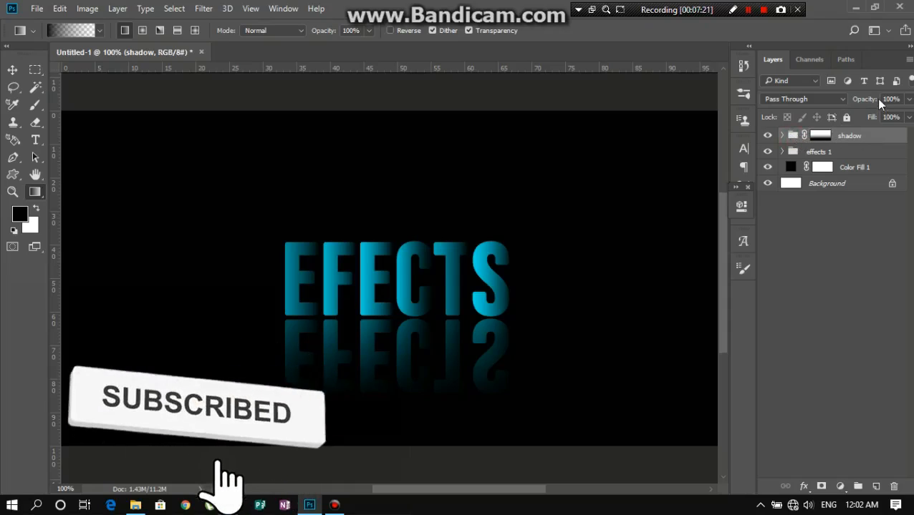
mouse_move(875, 99)
mouse_down()
mouse_move(851, 104)
mouse_move(864, 104)
mouse_up()
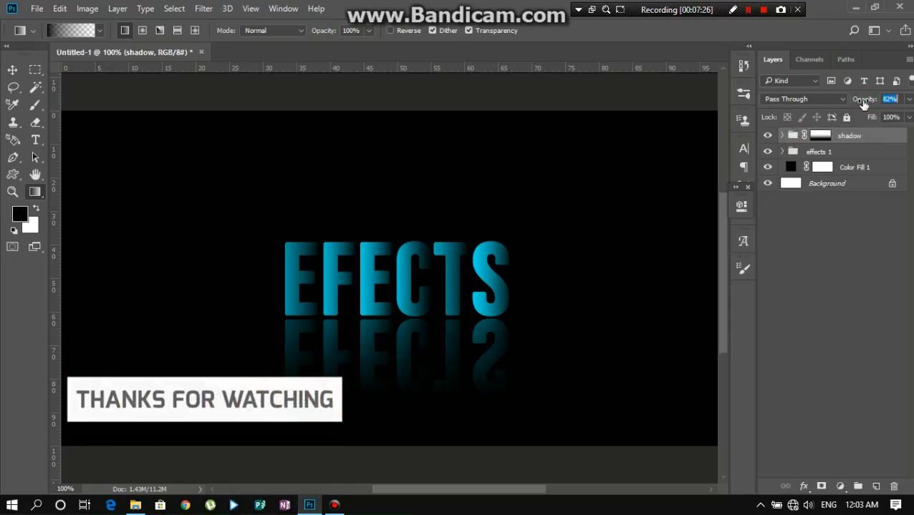